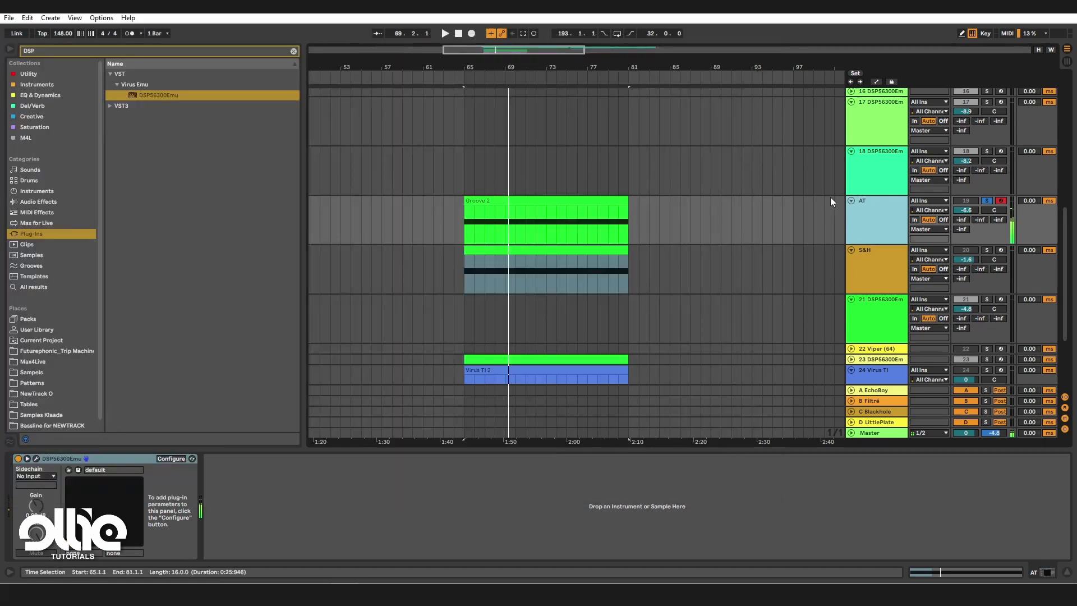
Close the open Osirus window, scroll up and select track 18 in the arrangement
click(766, 43)
scroll(860, 223, up, 3)
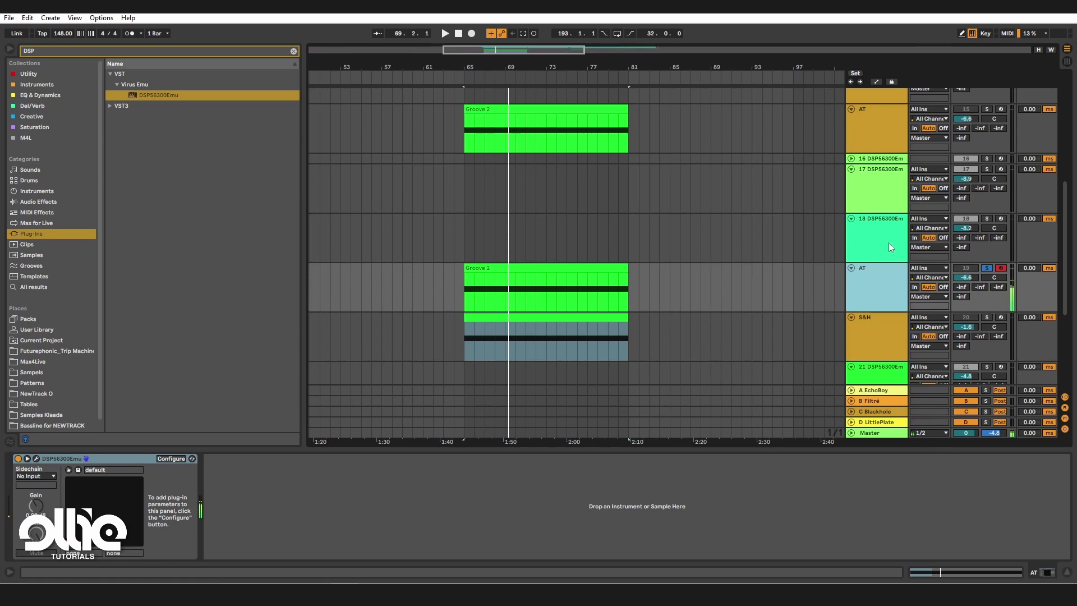
click(888, 242)
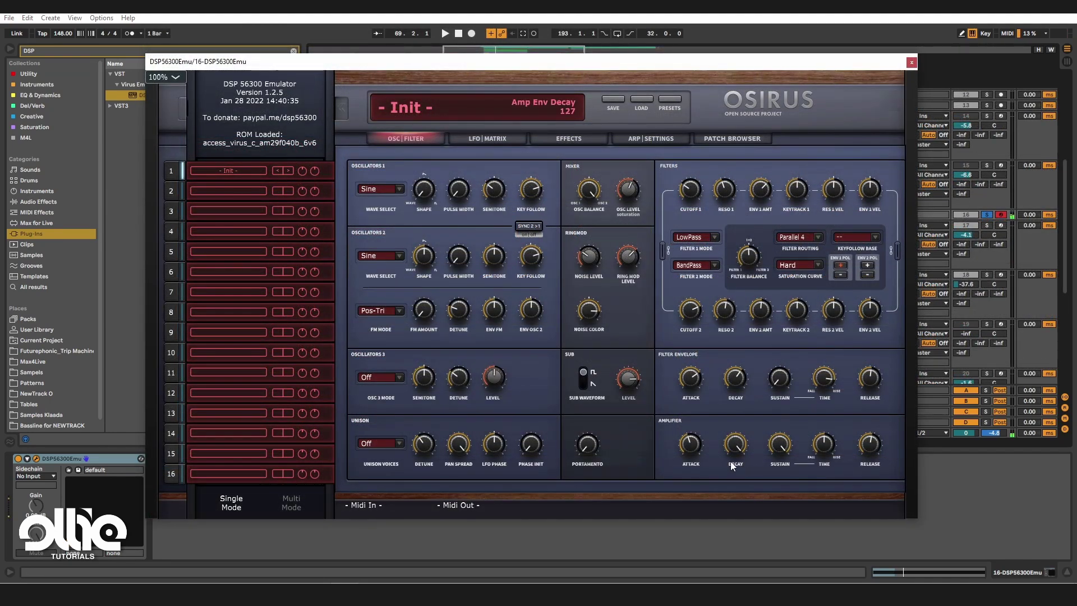
Bring up the 19-DSP56300Emu plugin window on Viper (64), showing the Init patch's OSC/Filter page
mouse_move(766, 358)
mouse_move(779, 323)
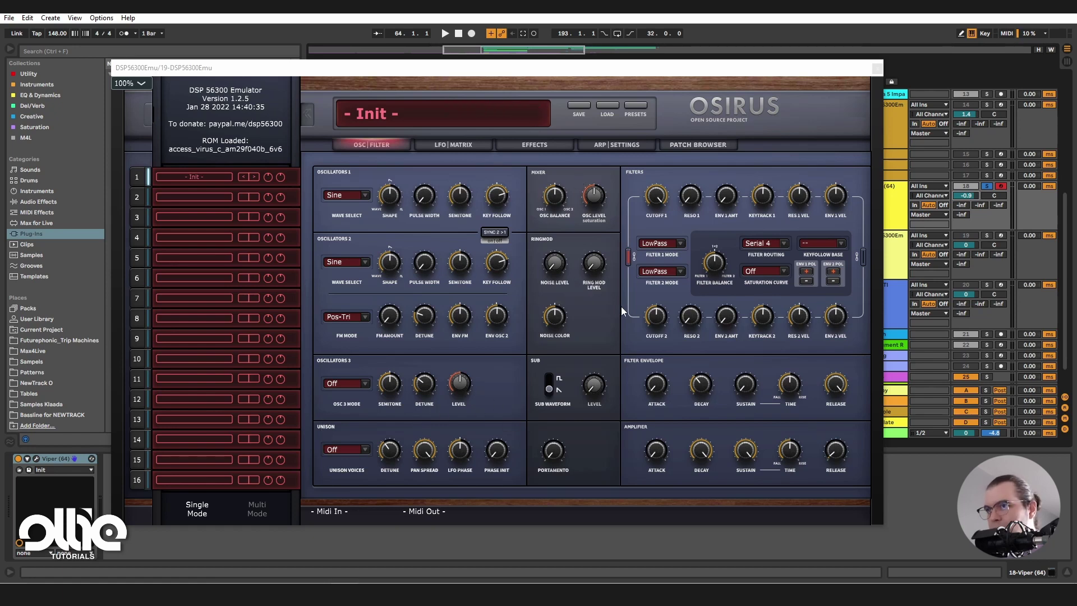
Review the Filter Routing options and keep Serial 4 selected
click(784, 242)
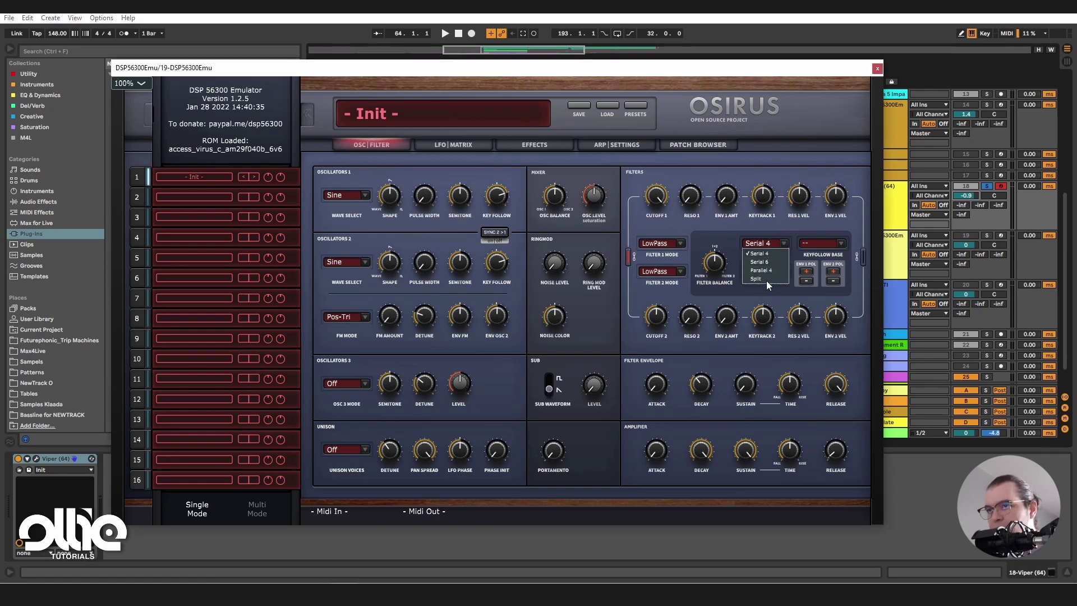
click(763, 253)
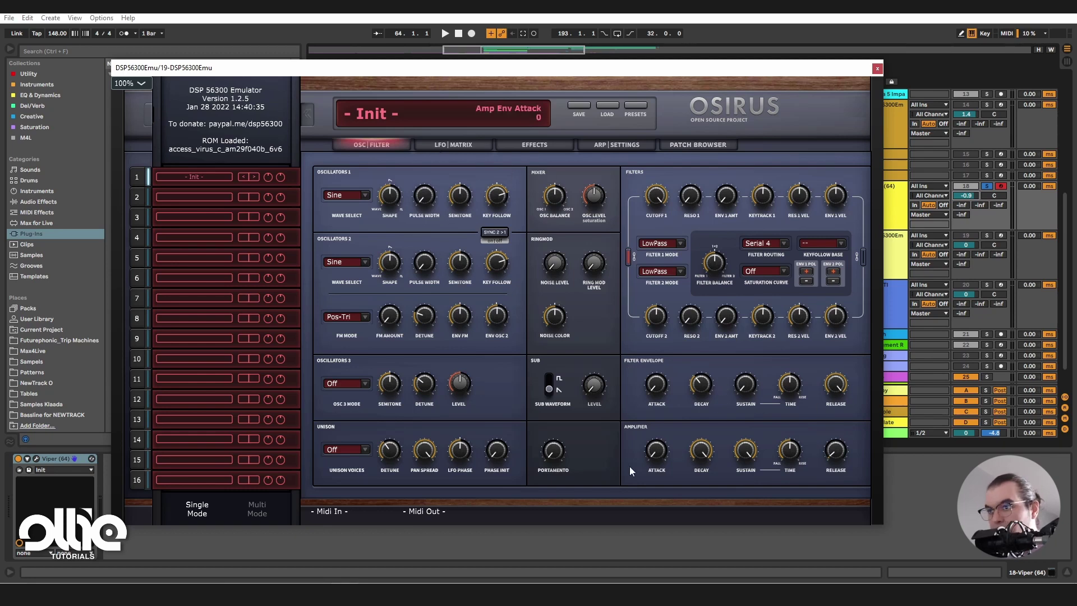
Move from the LFO|MATRIX page to the Effects page, showing Distortion Off and Delay FX mode
click(471, 147)
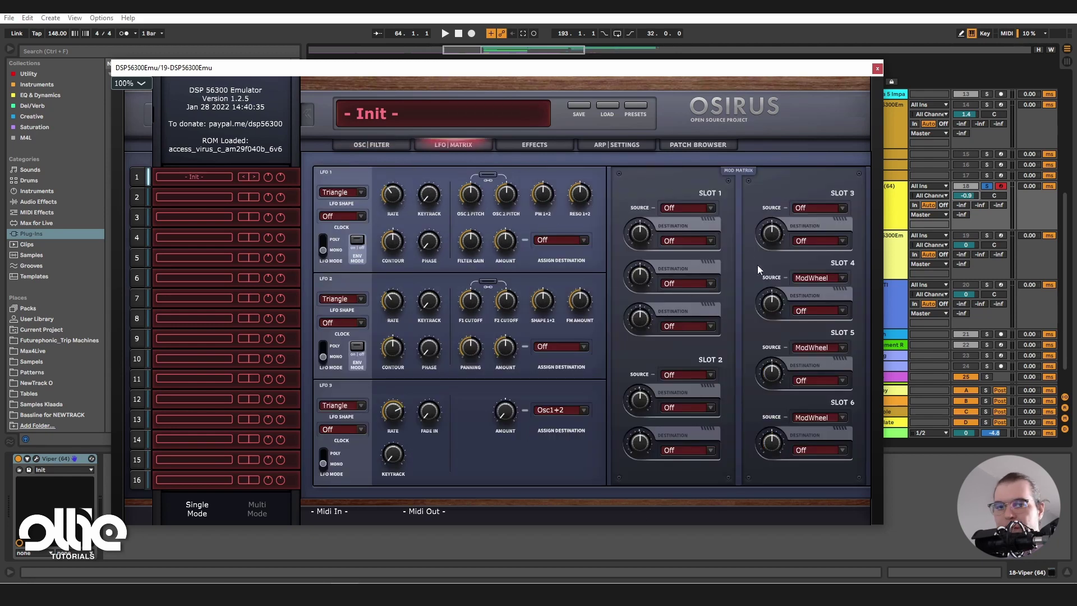
click(535, 145)
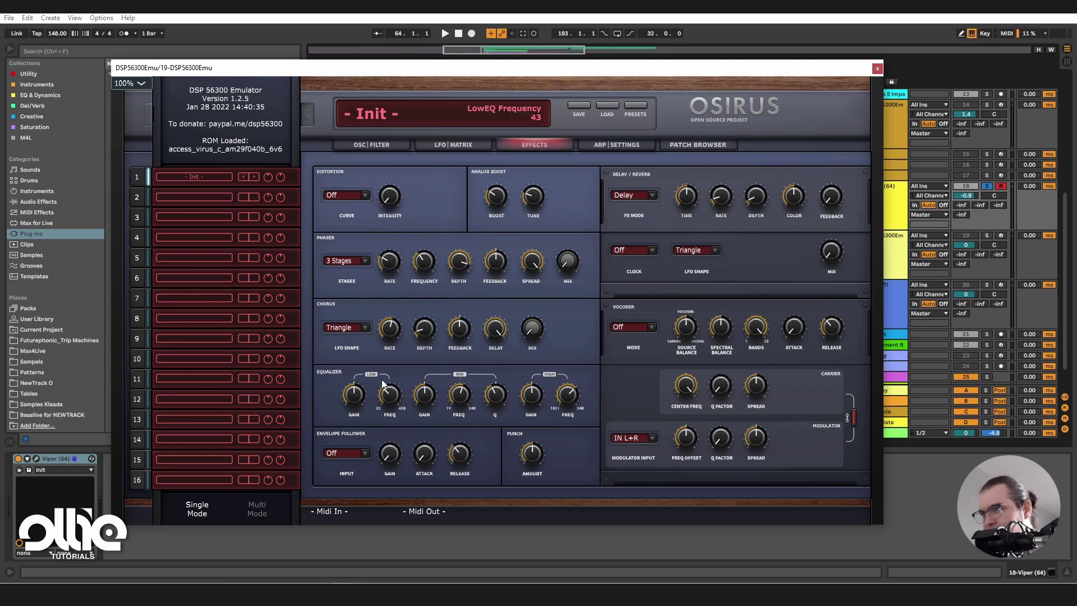
Change FX Mode from Delay to Reverb and view the Arp/Settings page
click(648, 196)
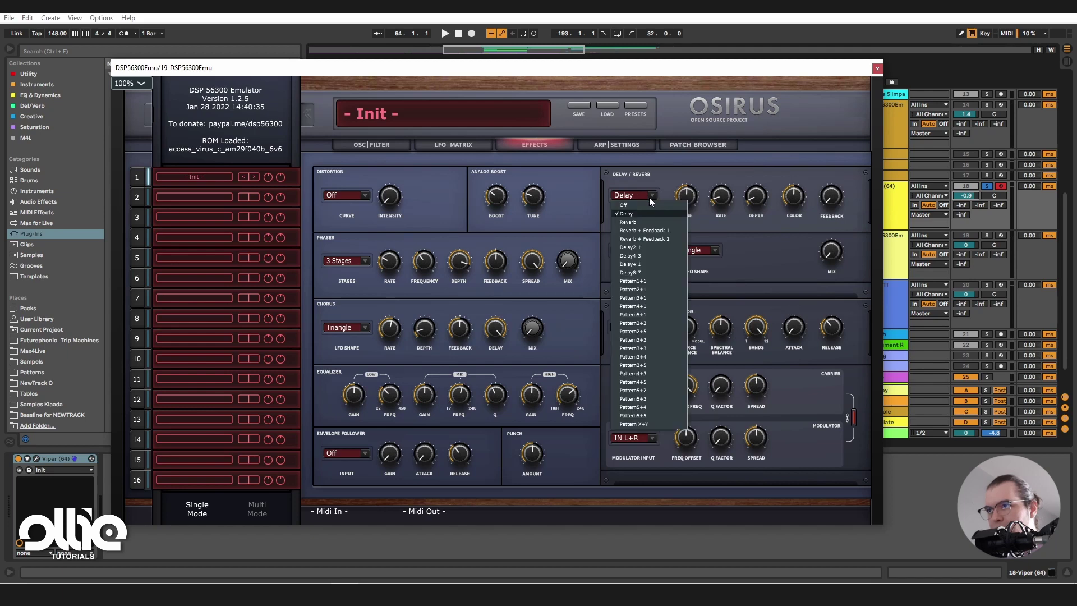
click(720, 230)
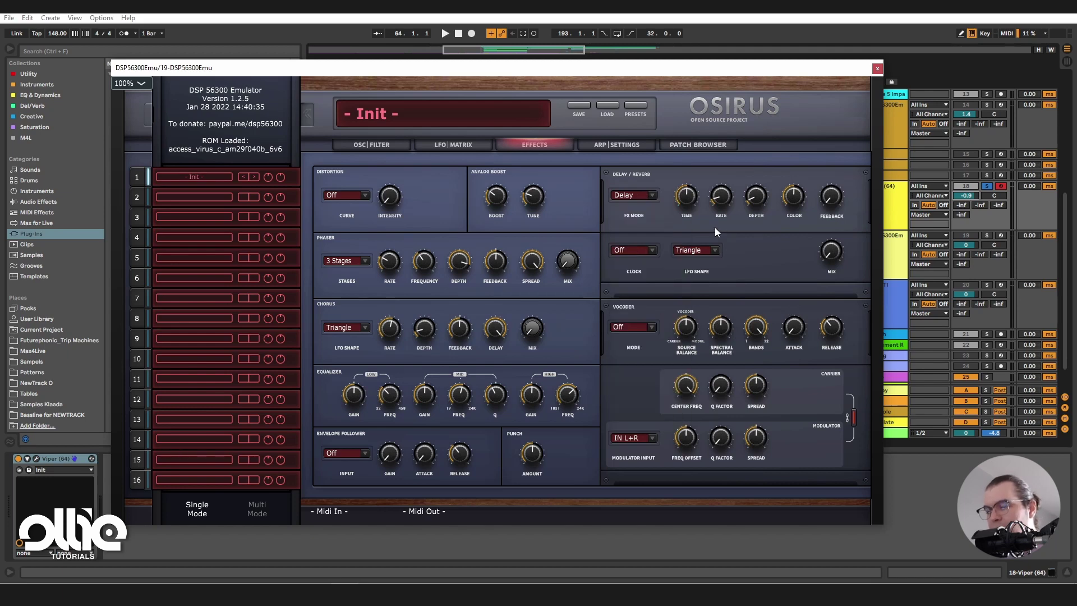
click(650, 196)
click(629, 222)
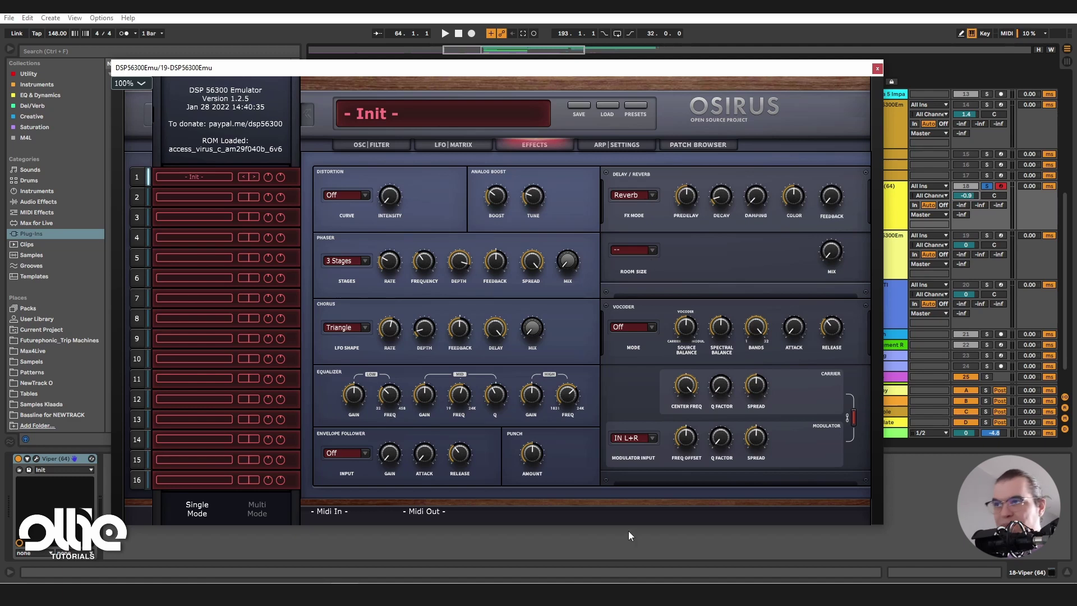
click(616, 145)
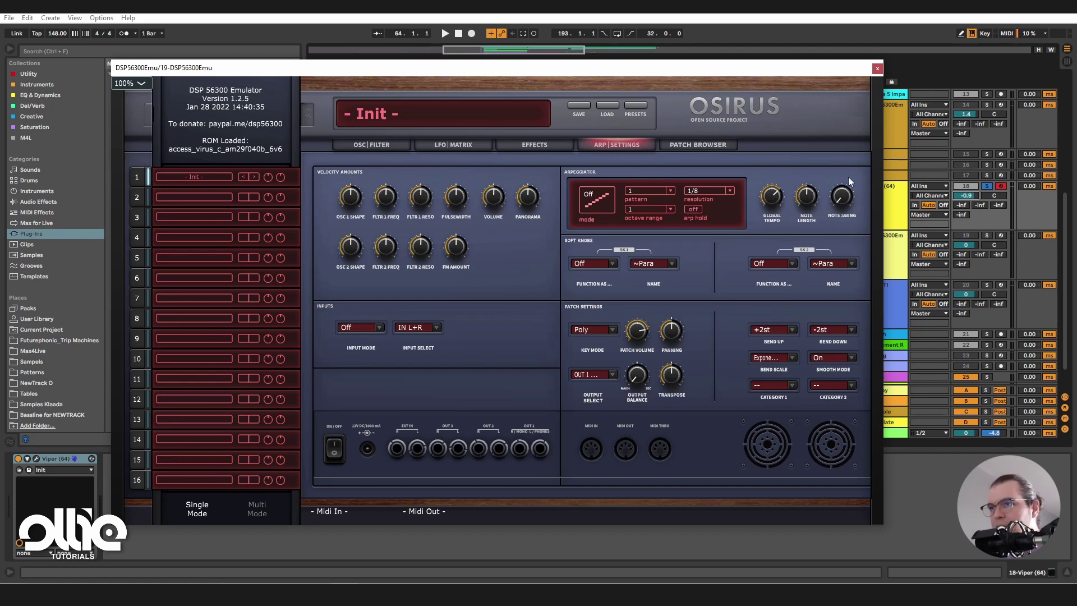
Look through the Osirus patch browser
click(715, 146)
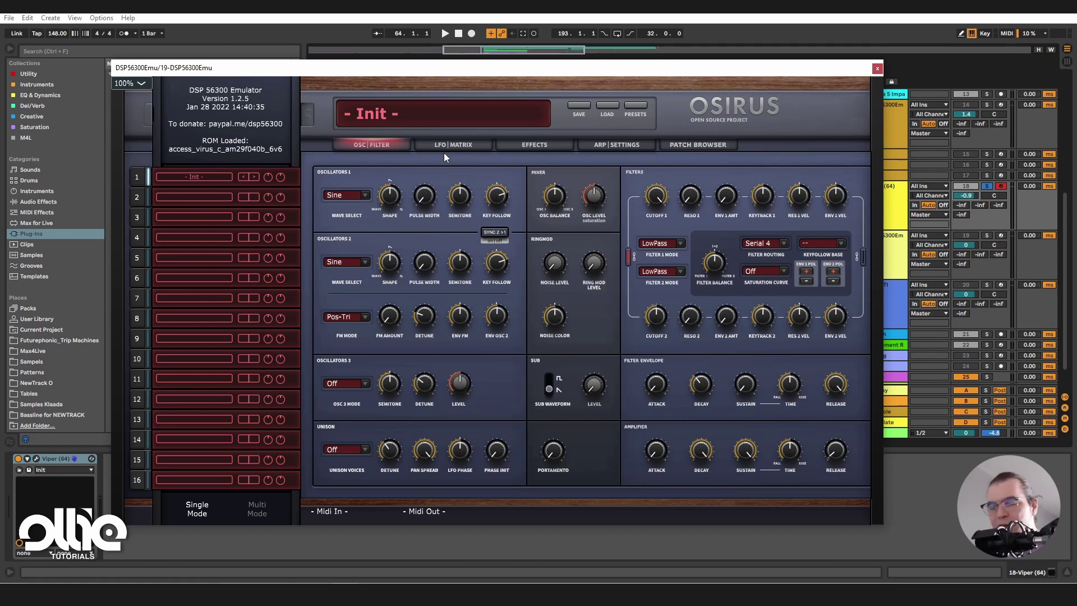
Select track 19, enable oscillator 2's SYNC 2>1 and keep FM mode at Pos-Tri
click(883, 247)
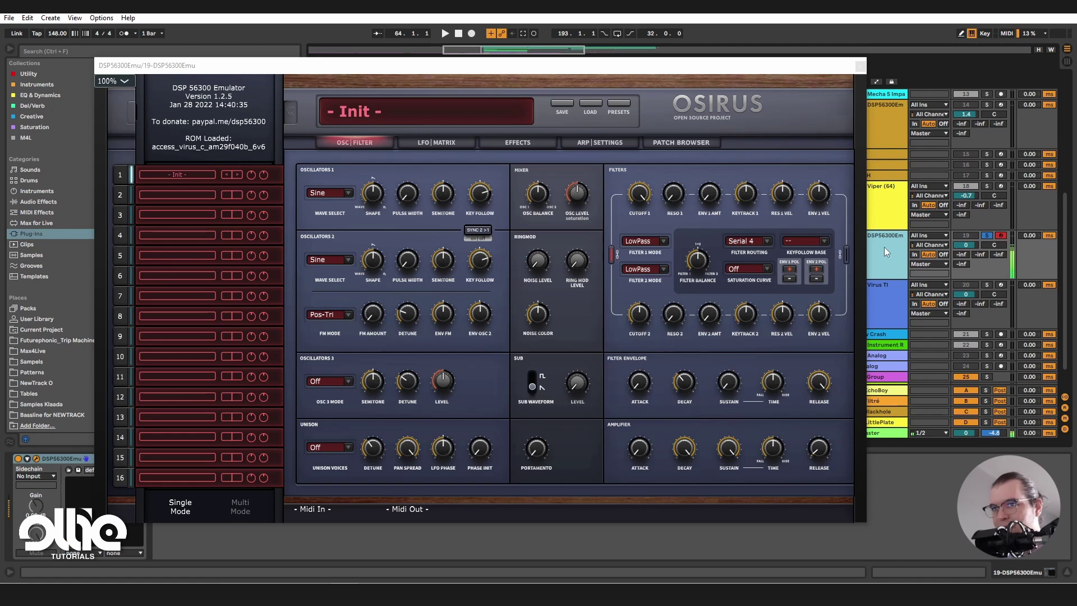
mouse_move(438, 305)
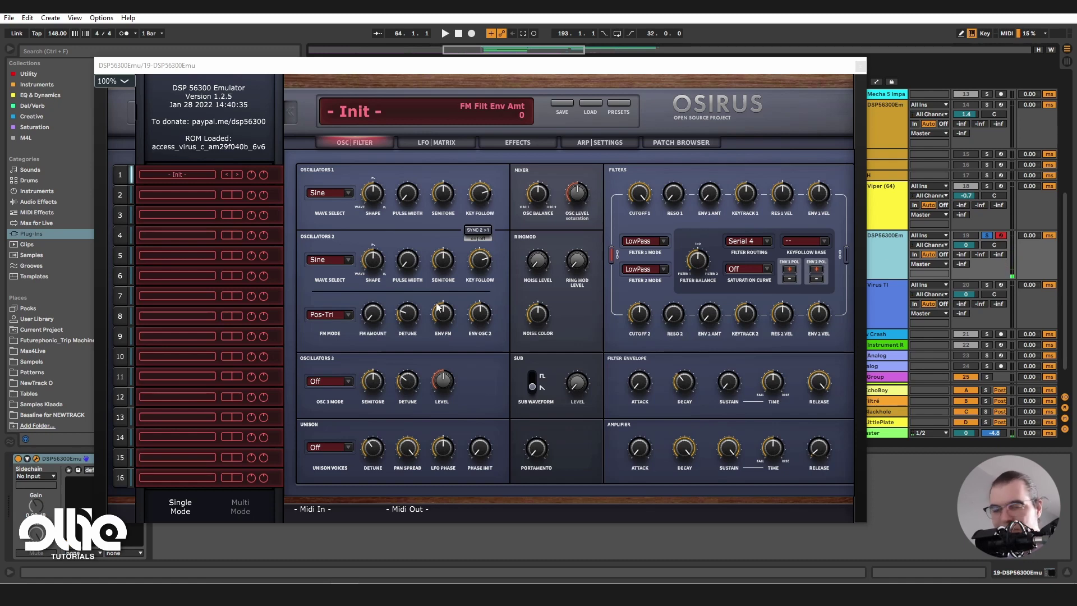
click(537, 193)
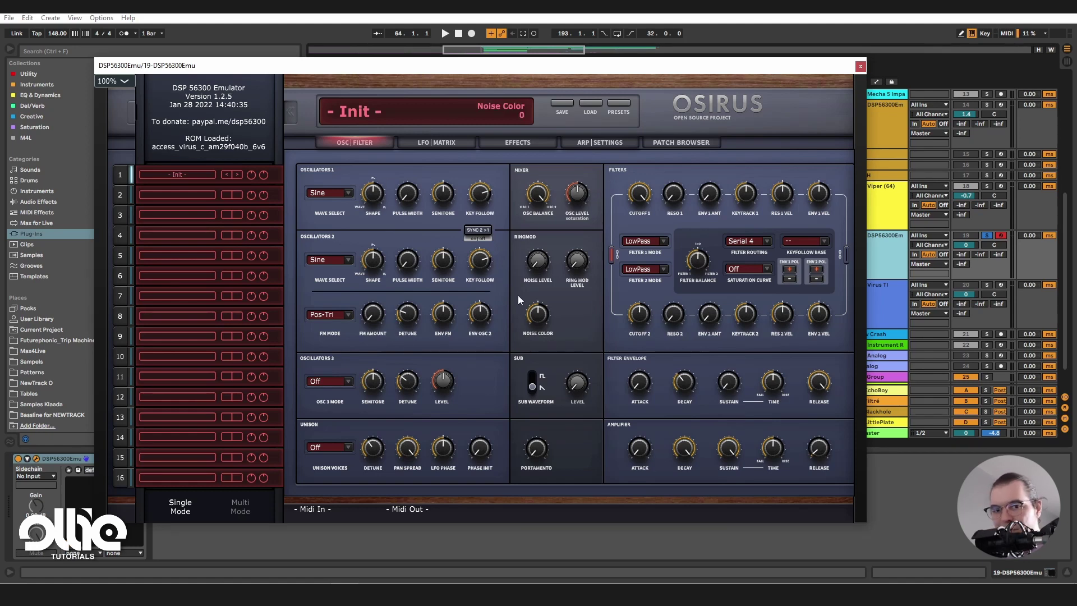
click(473, 231)
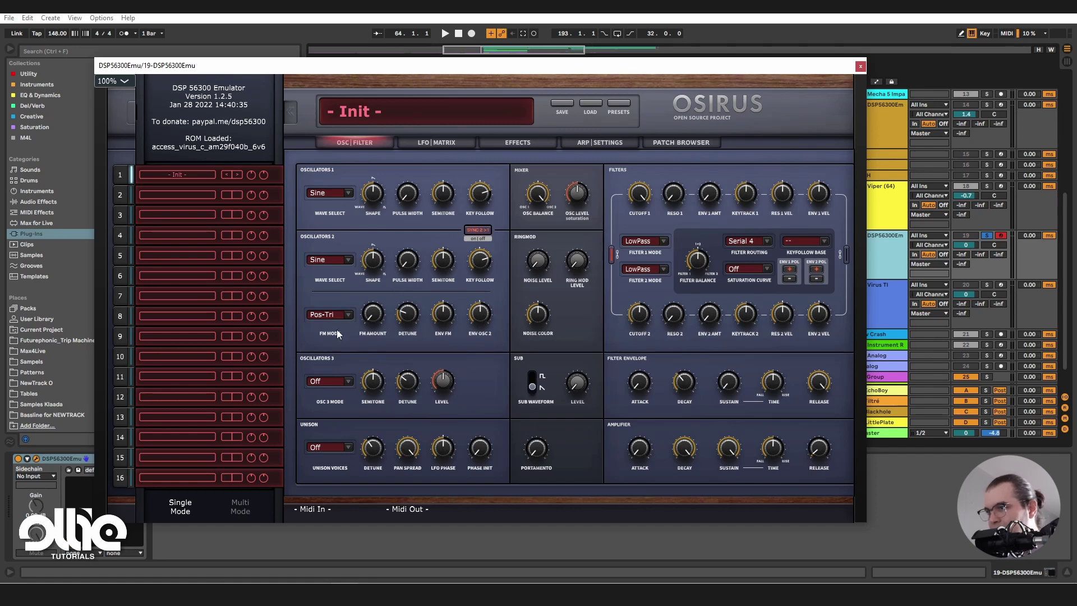
click(336, 312)
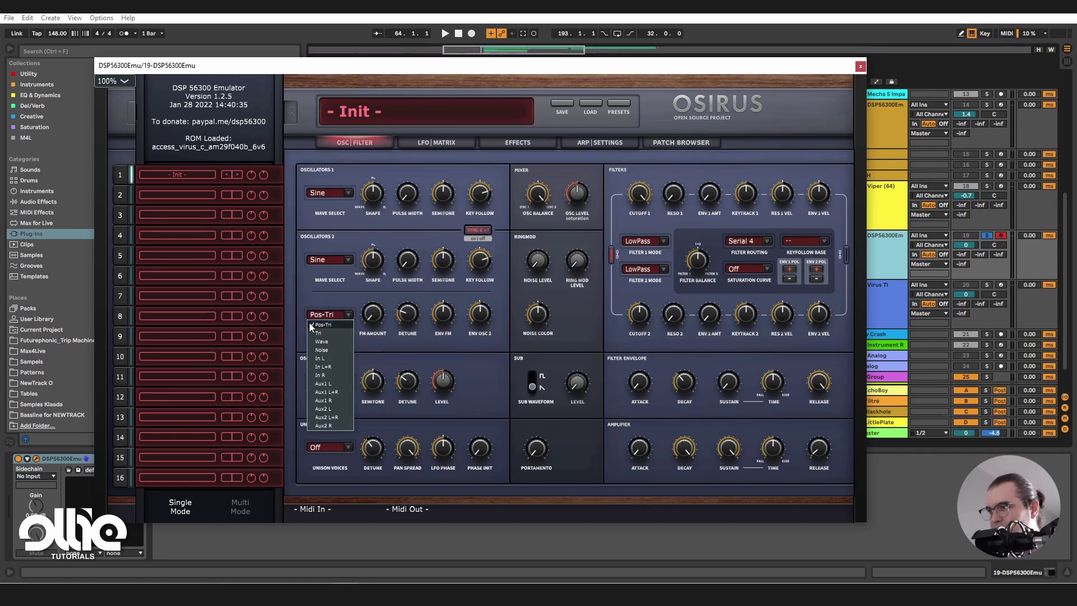
click(335, 325)
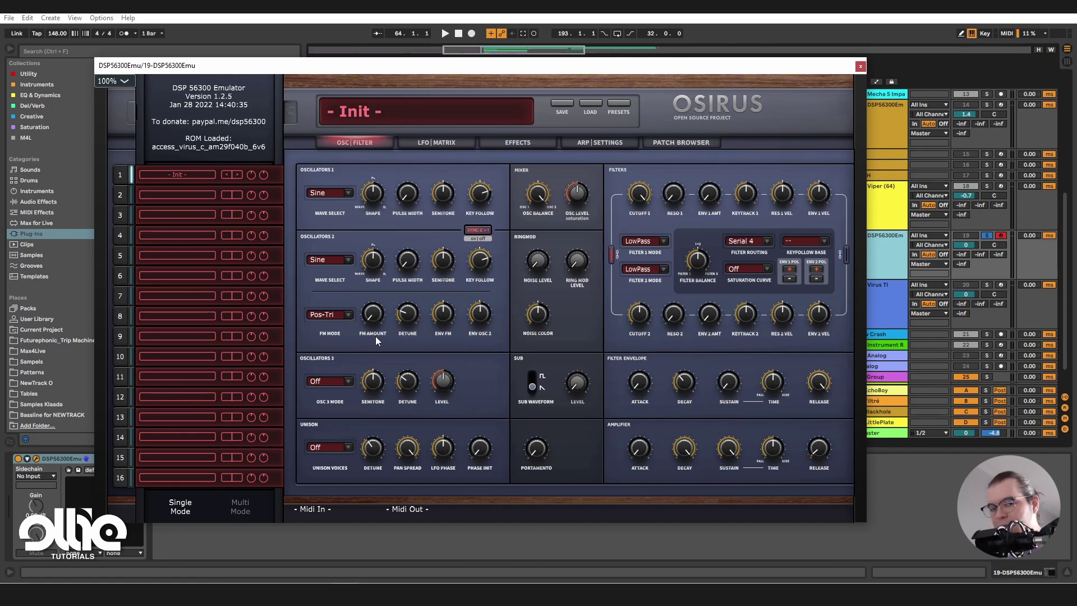
Tune oscillator 1 to -3 semitones and raise oscillator 2's FM amount to 127
mouse_move(443, 193)
mouse_down()
mouse_move(457, 185)
mouse_move(448, 193)
mouse_up()
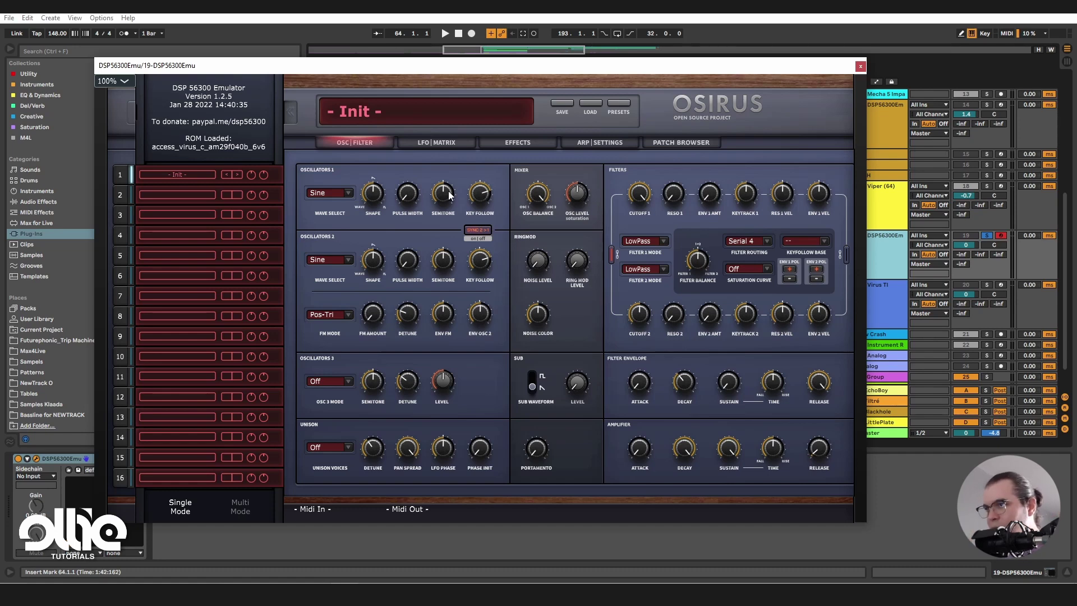
drag(442, 197, 445, 213)
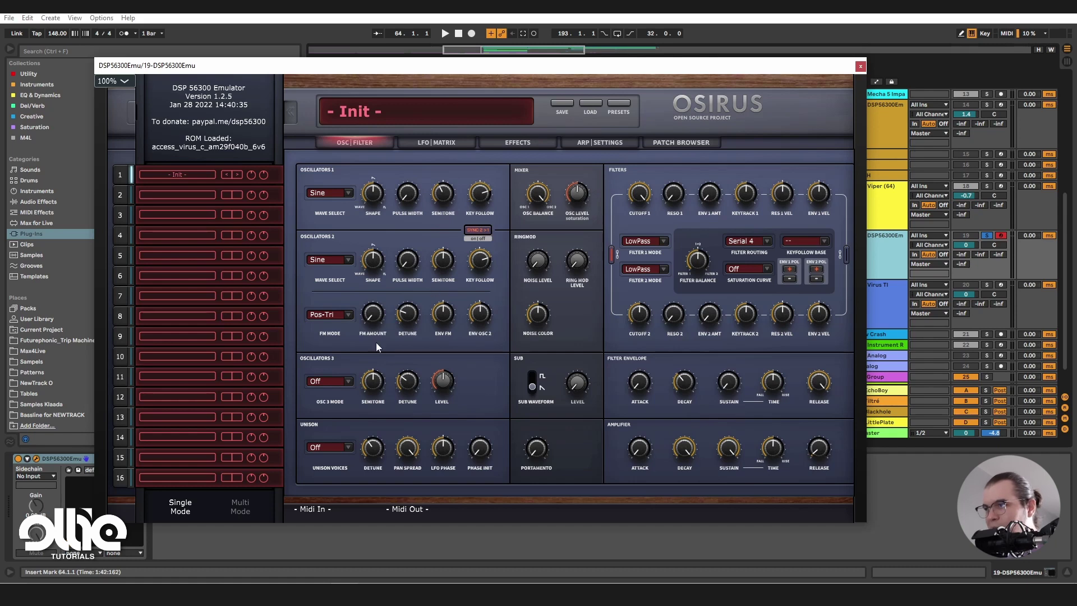
mouse_move(374, 329)
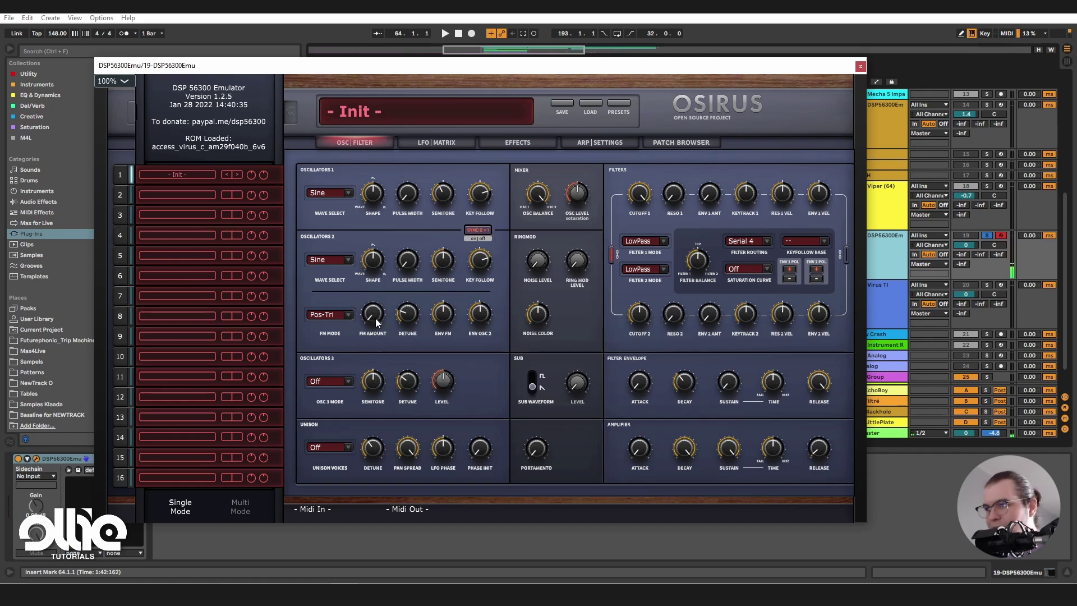
drag(375, 316, 463, 208)
click(577, 261)
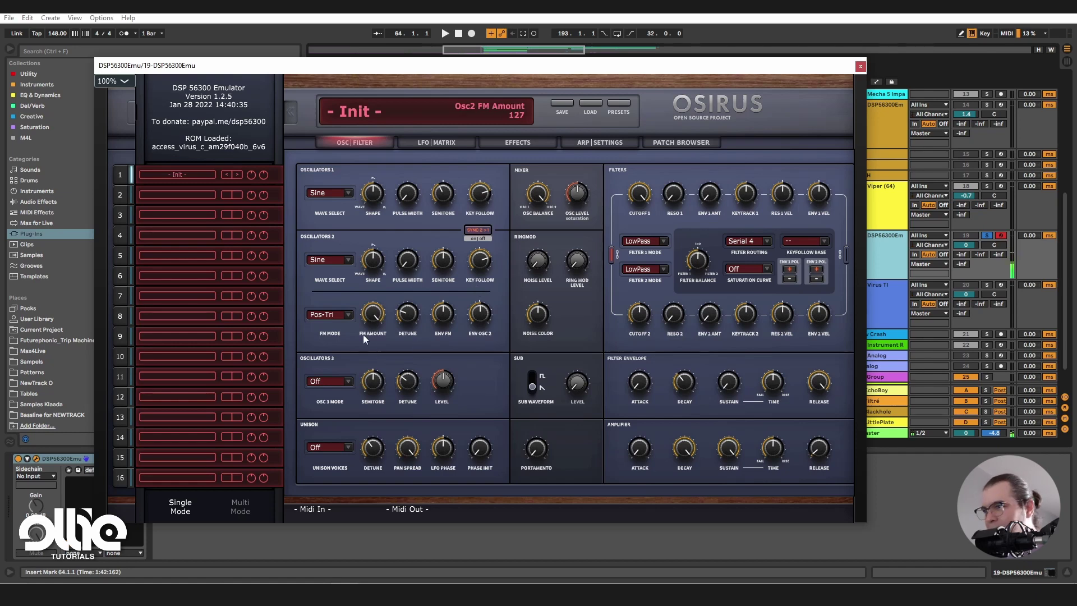
click(377, 266)
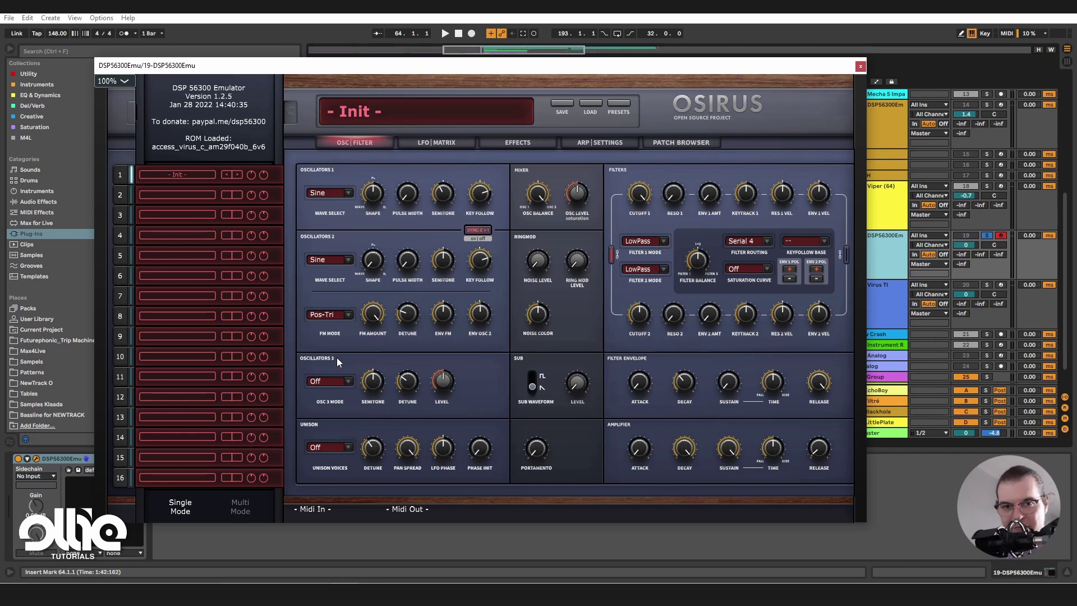
Choose Wave 44 for oscillator 2, then scroll on to Wave 48 and move the window down
mouse_move(371, 278)
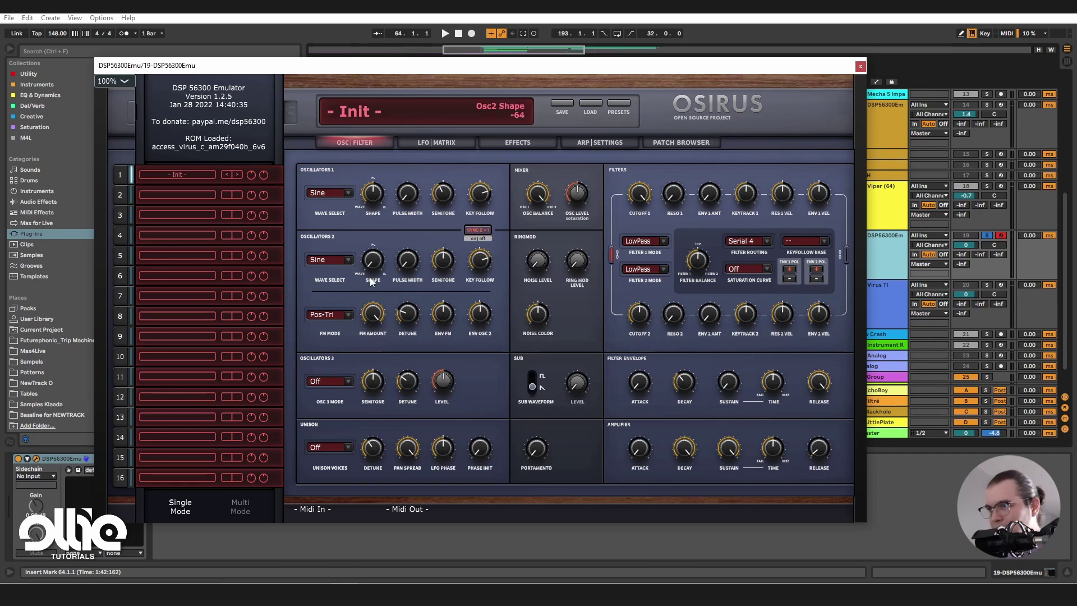
click(342, 260)
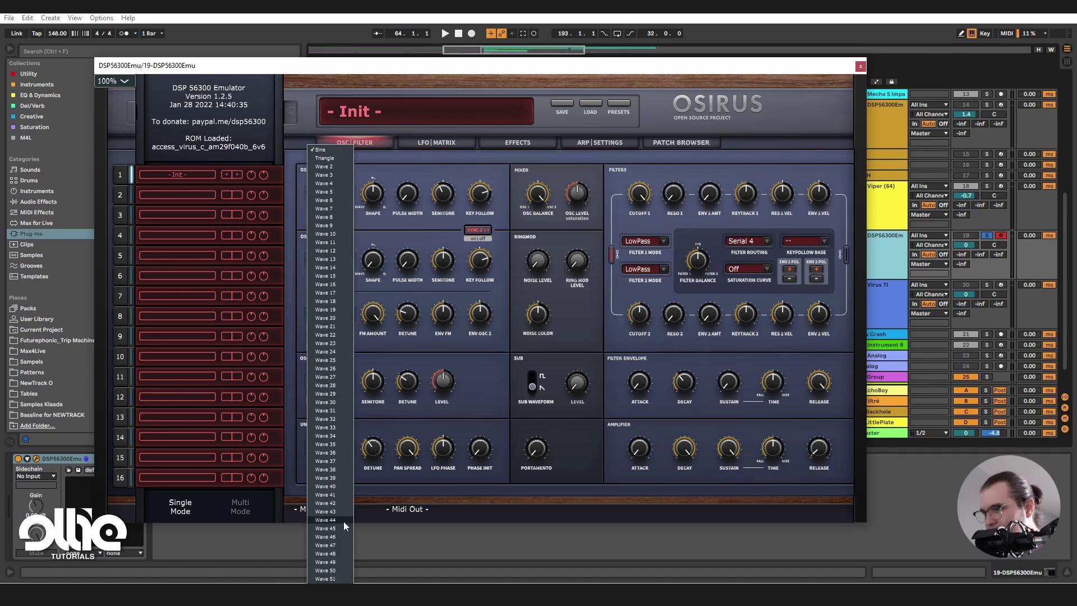
click(346, 520)
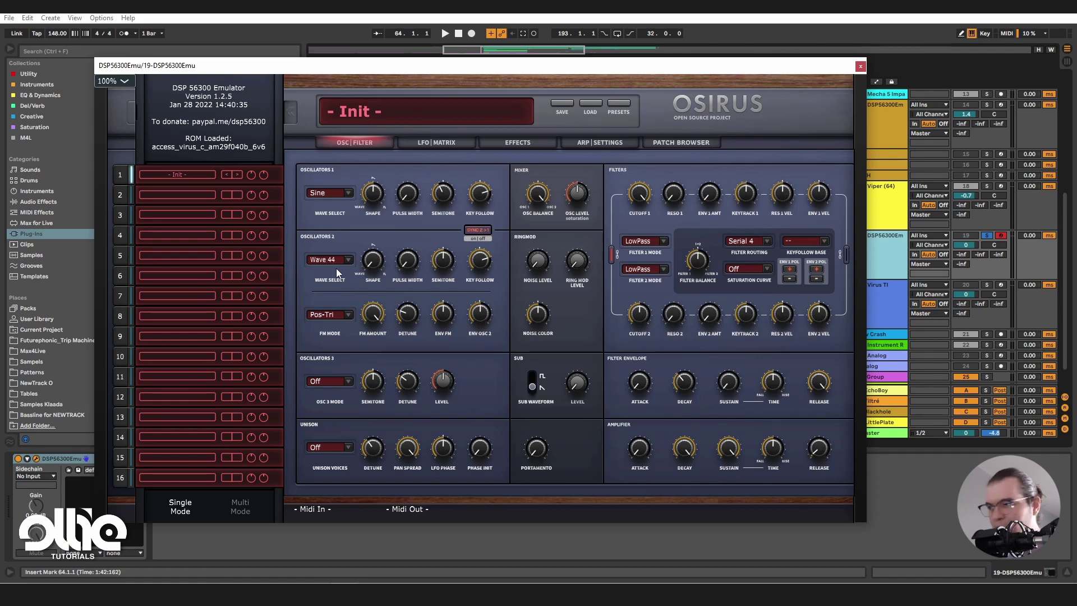
scroll(328, 261, down, 1)
scroll(333, 264, down, 1)
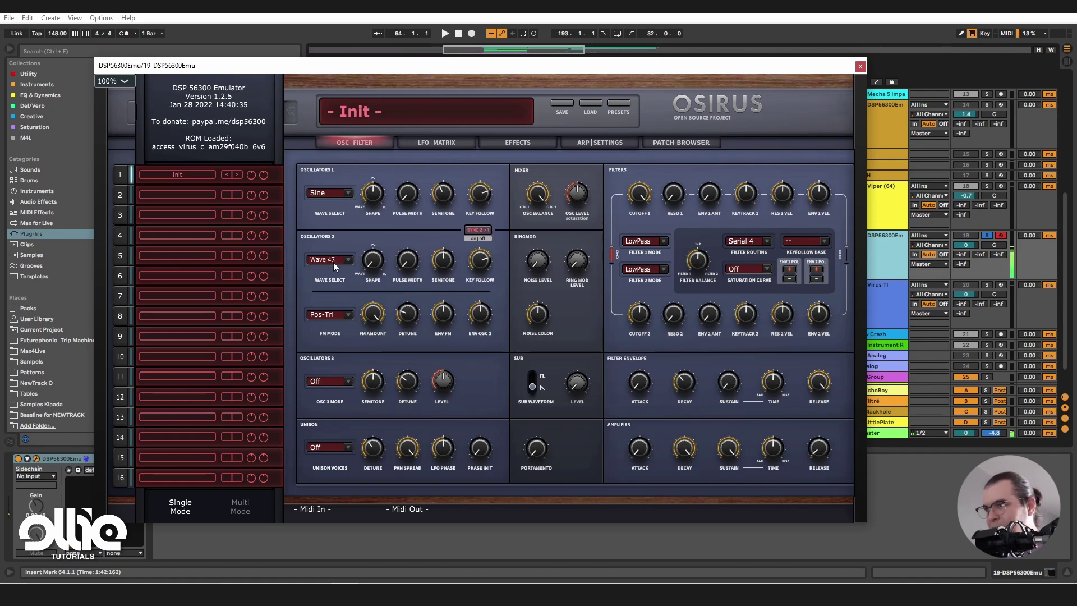
scroll(333, 261, down, 1)
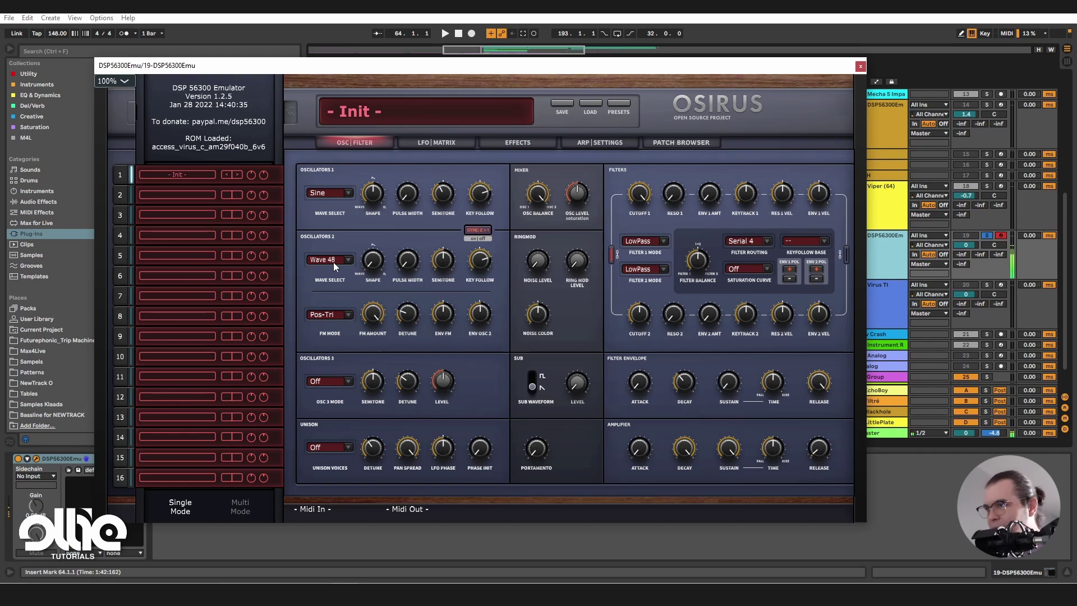
drag(644, 68, 679, 325)
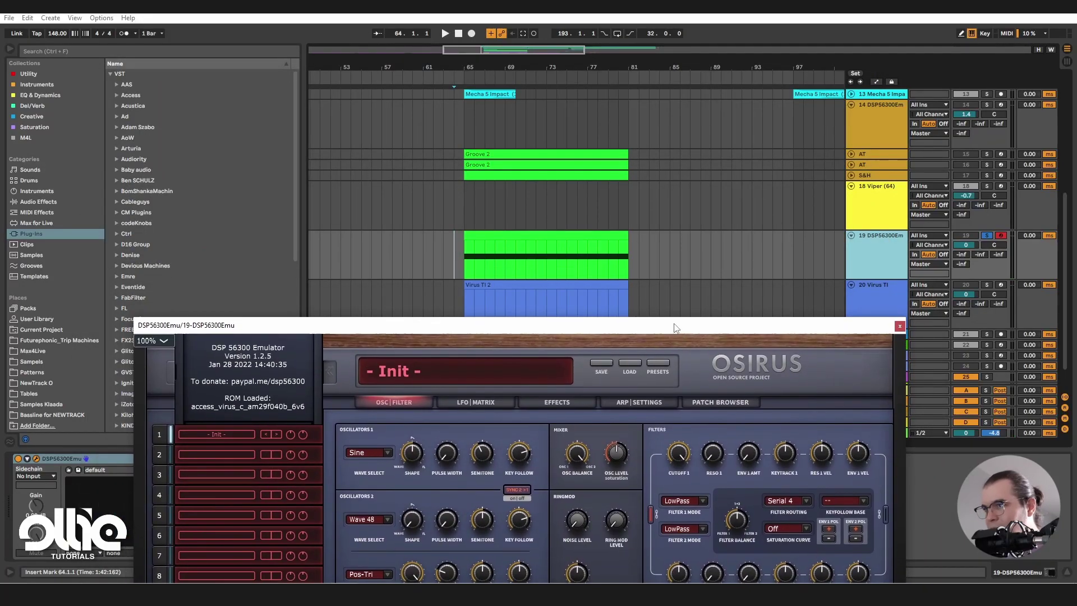
Select the Osirus track's clip and close the synth window
click(506, 234)
drag(548, 324, 555, 291)
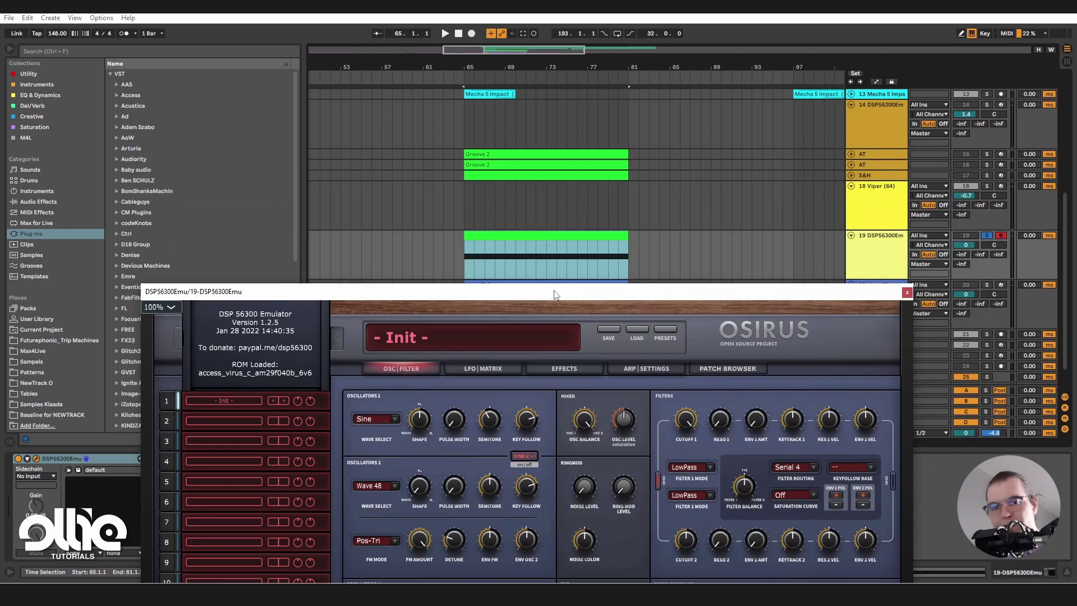
click(906, 293)
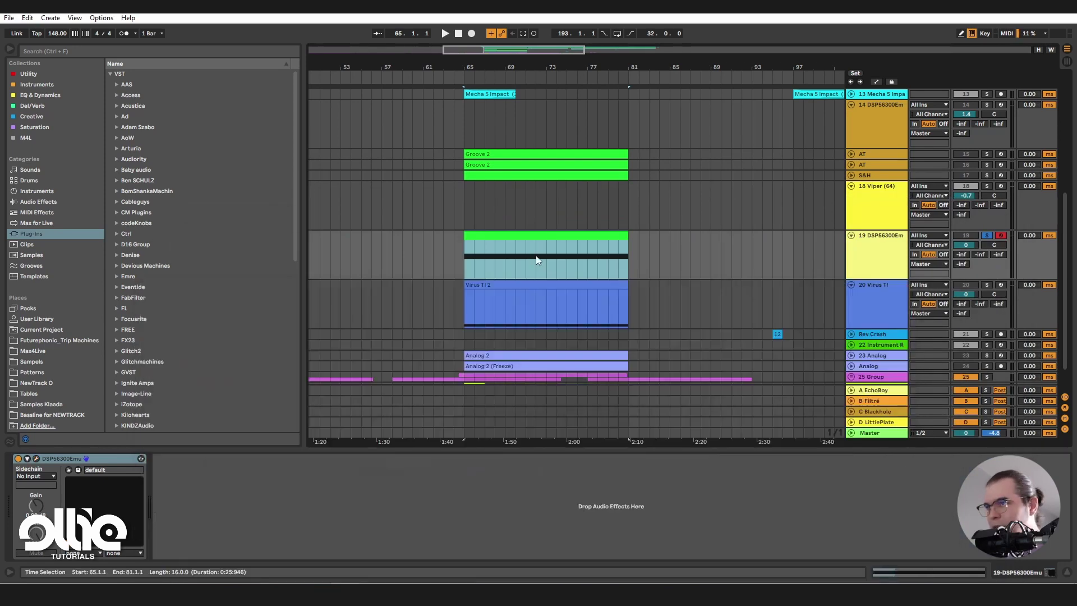
Open the track 19 clip and device view, then play from bar 65
double_click(512, 236)
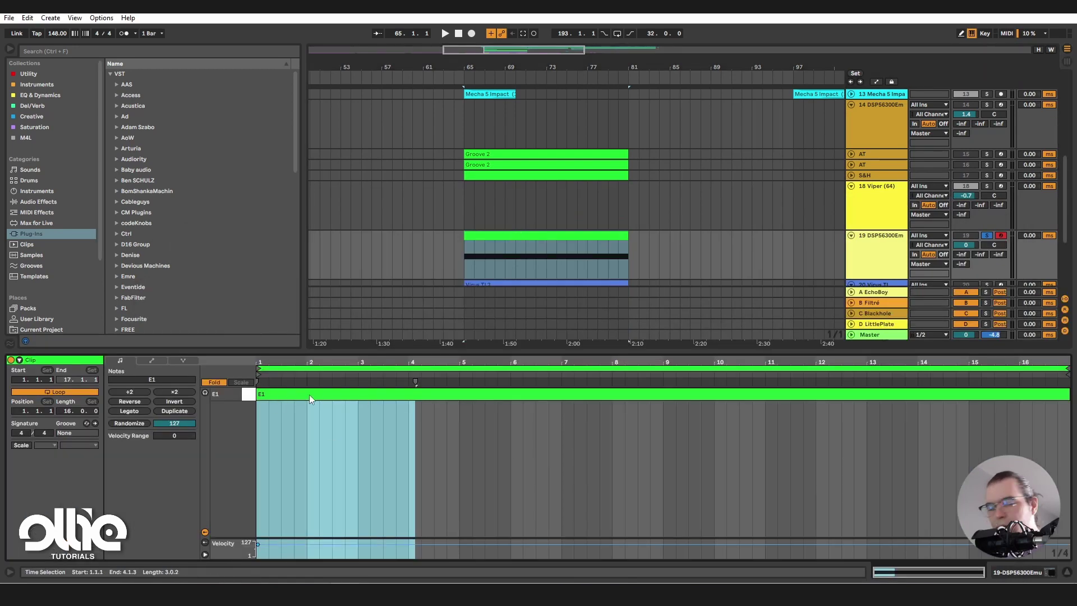
double_click(860, 258)
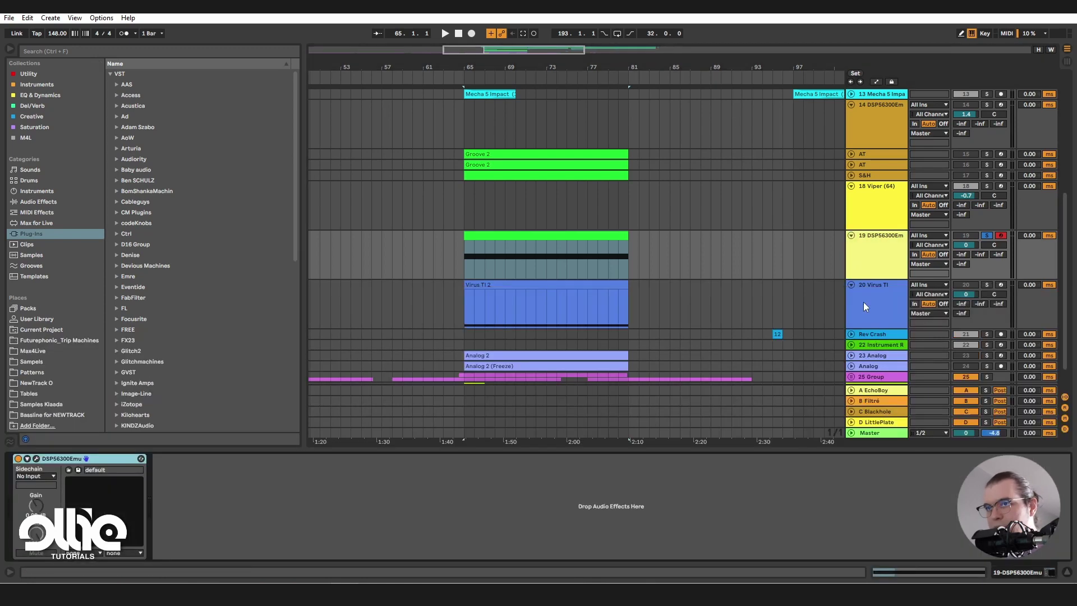
click(499, 234)
key(space)
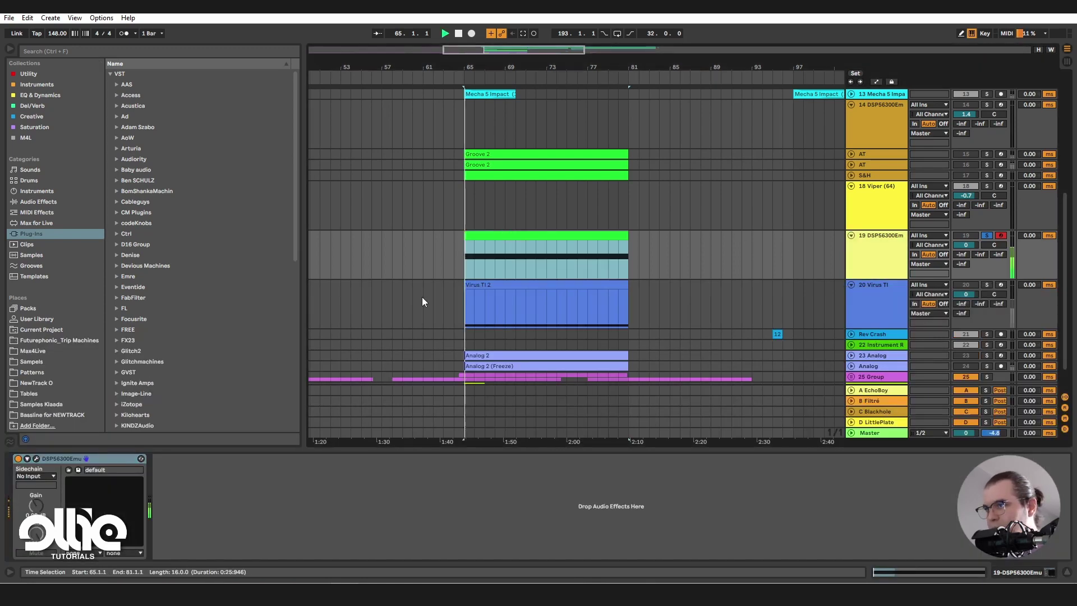
Reopen the Osirus window higher on screen and raise Filter 1 cutoff to 96 during playback
key(space)
click(69, 470)
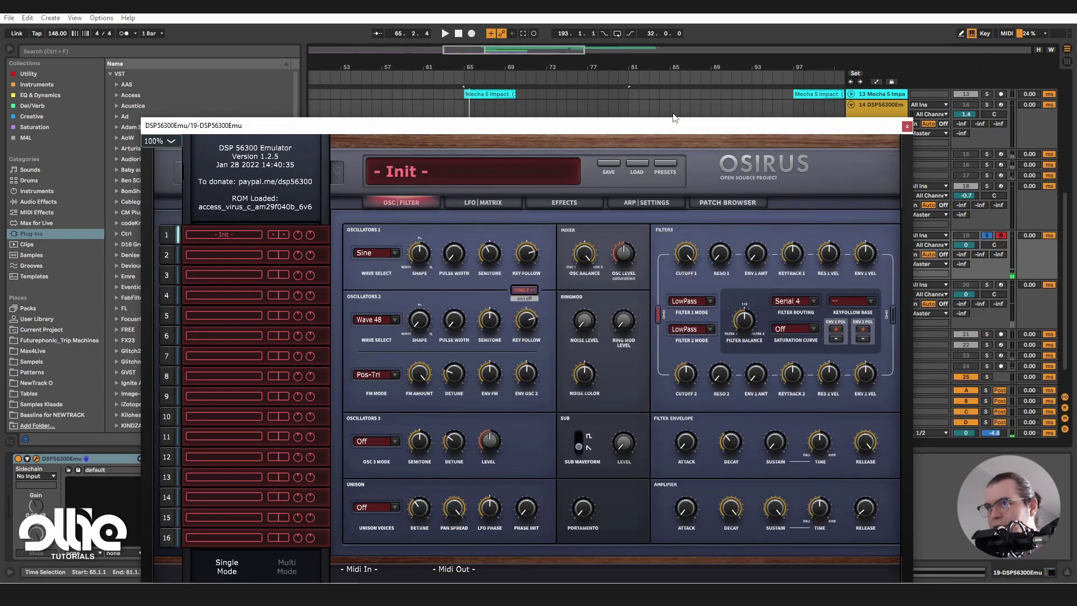
drag(666, 129, 654, 95)
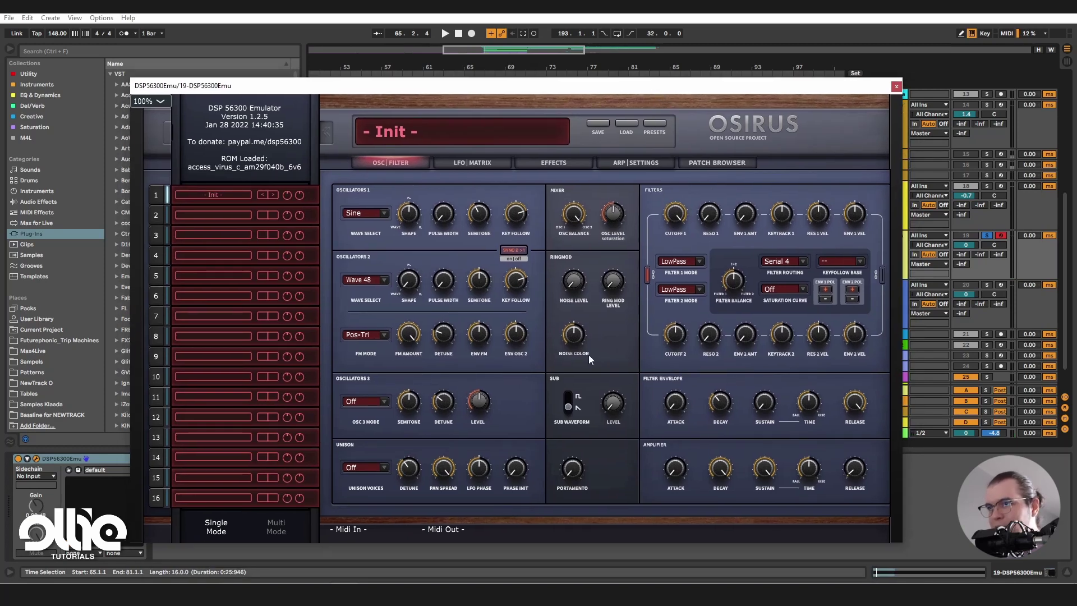
key(space)
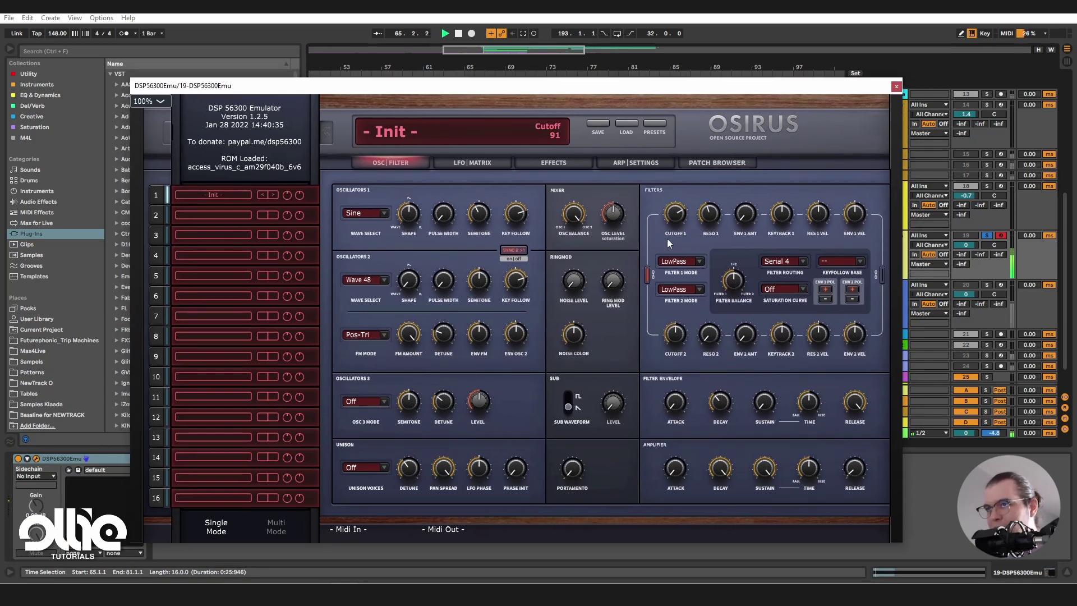
drag(675, 222, 675, 203)
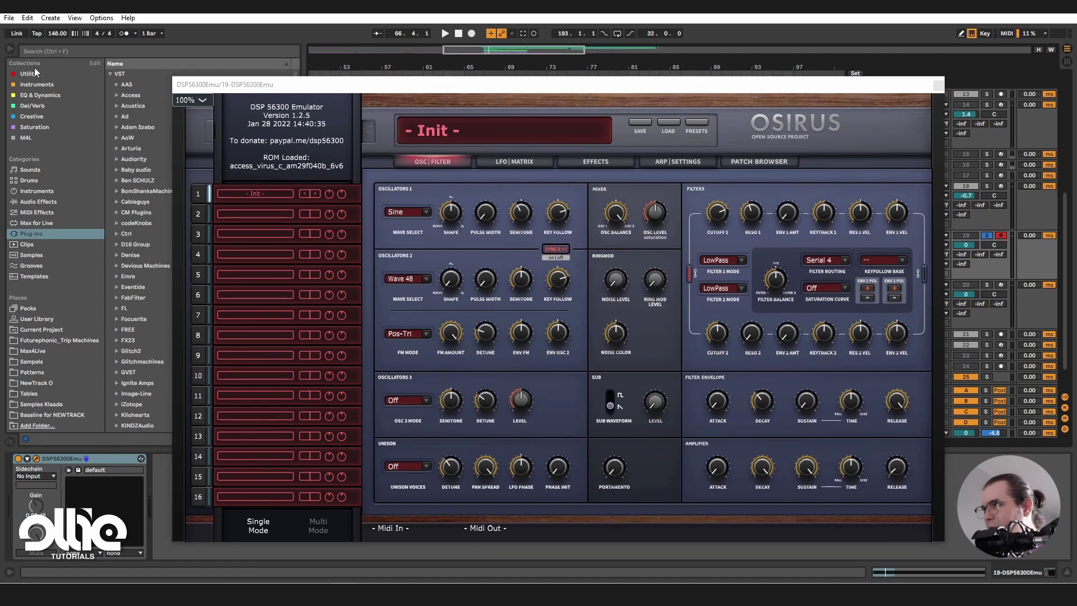
Load 'Autoplay Ollie default' from Utility onto the Osirus track and play it back
click(28, 73)
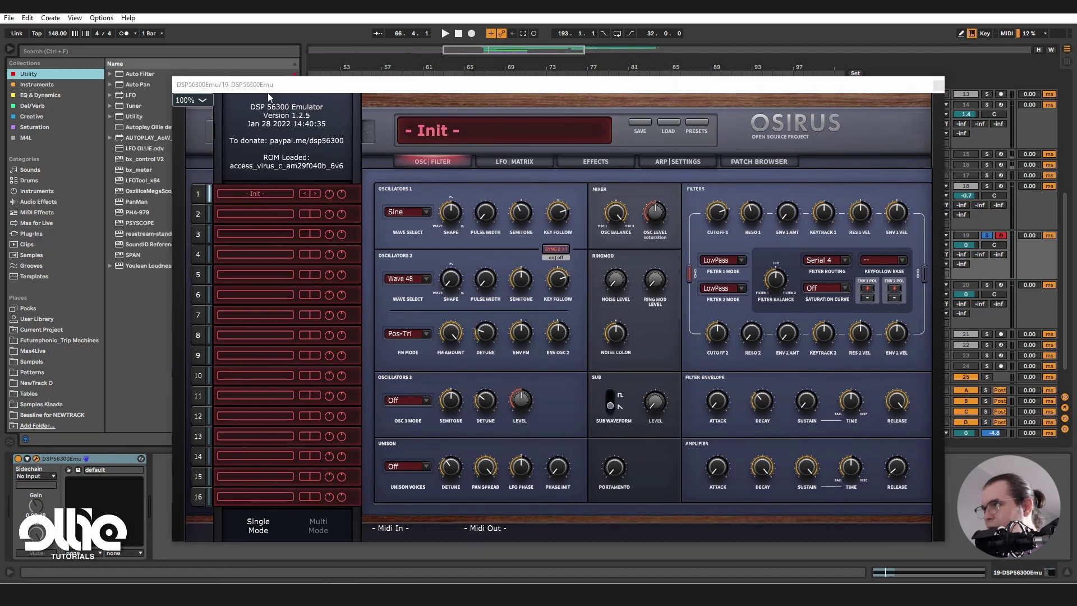
click(145, 128)
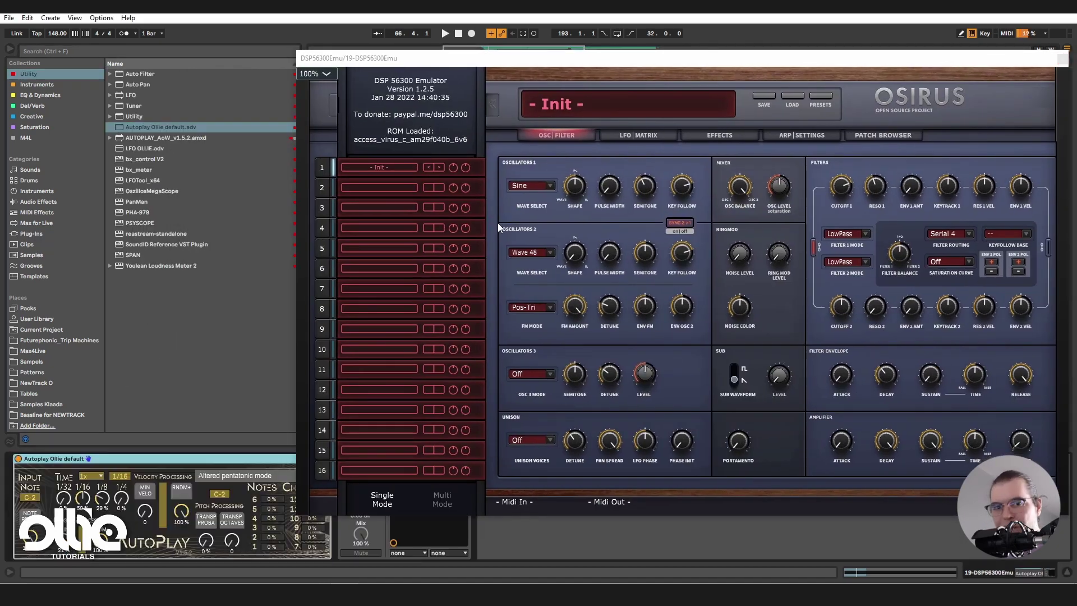
key(Return)
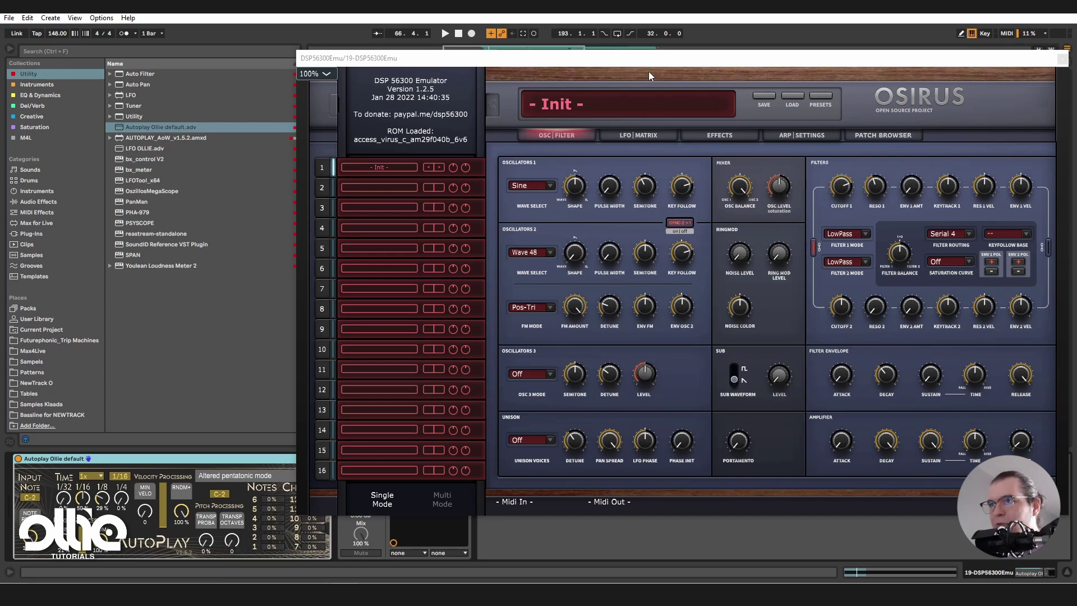
drag(651, 59, 501, 77)
key(space)
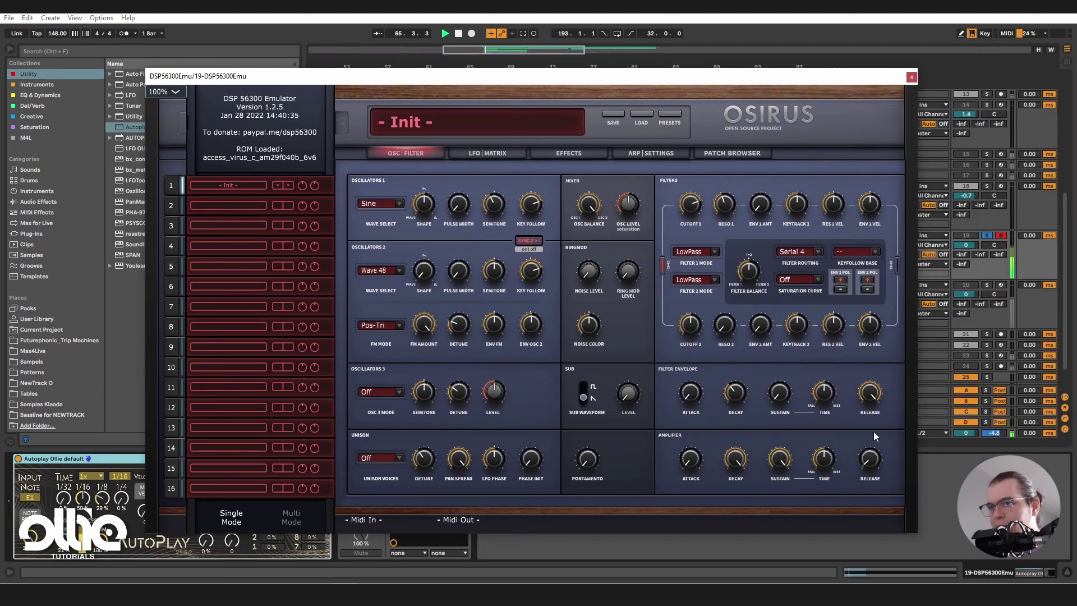
Switch the Osirus Filter 1 mode to BandPass
key(space)
mouse_move(789, 223)
mouse_move(751, 274)
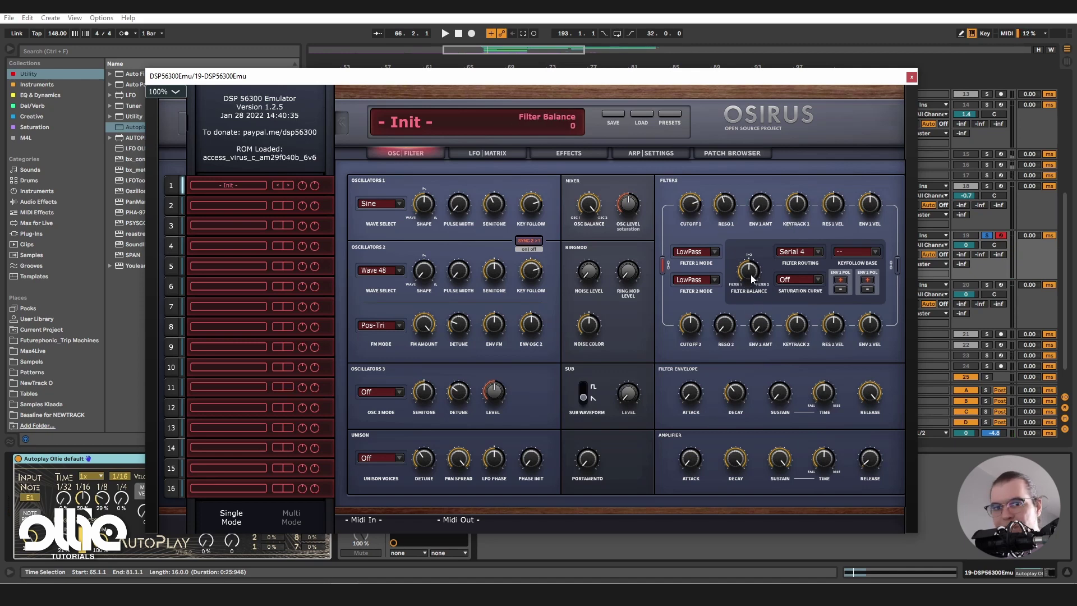
click(713, 253)
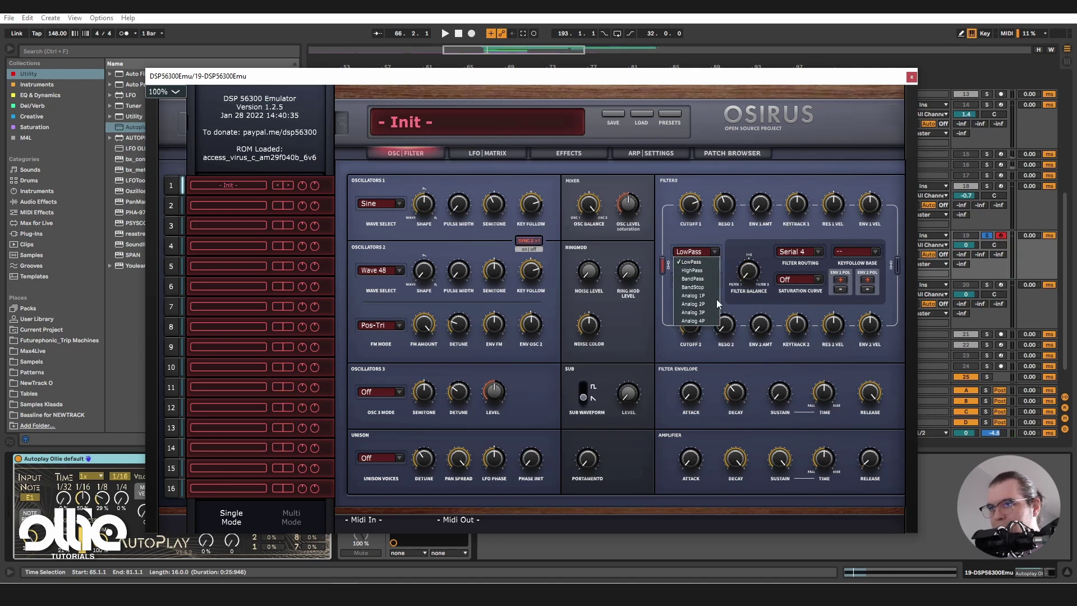
click(693, 278)
While playing, adjust Filter 1 cutoff to about 80, then show the LFO/Matrix page
key(space)
scroll(689, 211, up, 5)
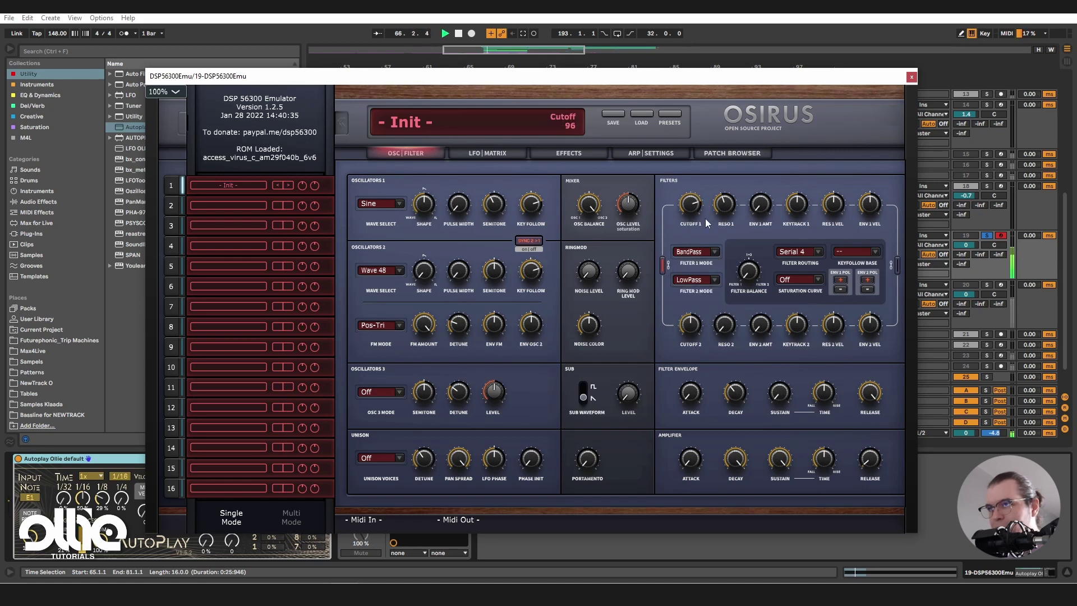
scroll(703, 221, down, 3)
scroll(696, 251, up, 2)
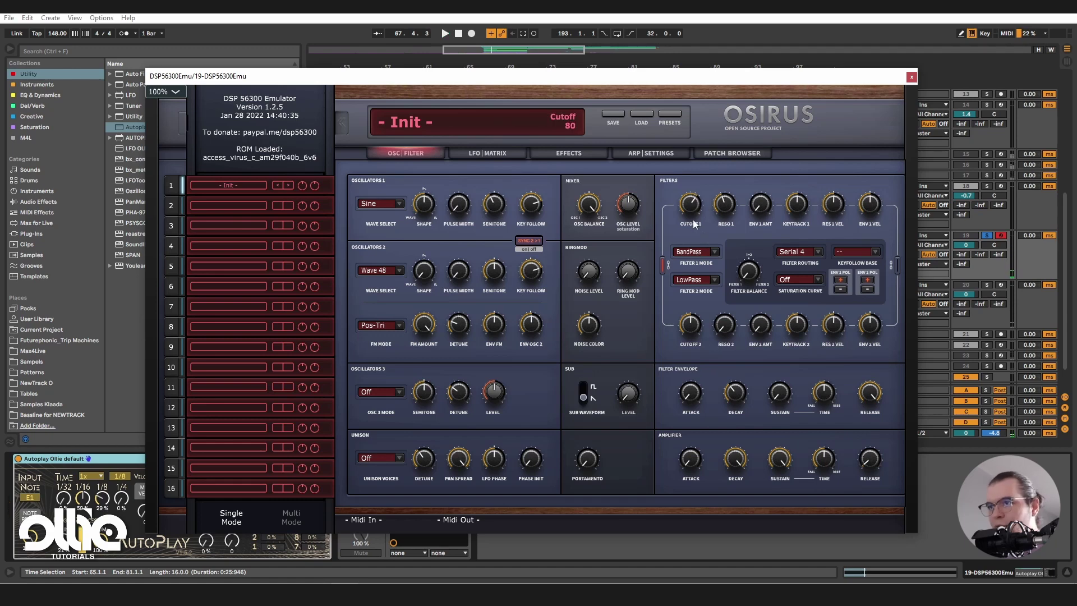
click(490, 152)
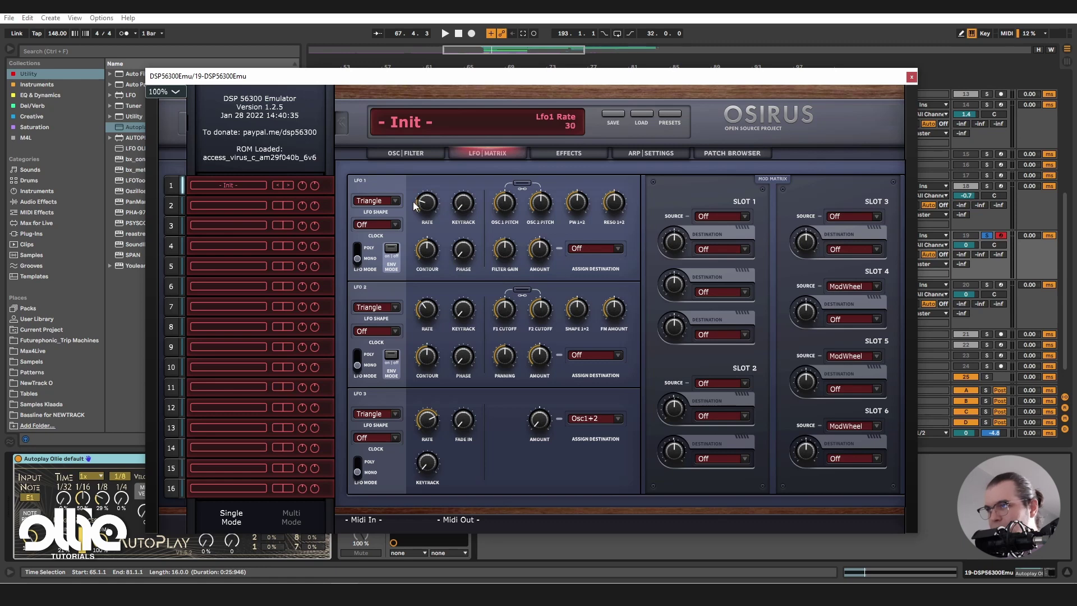
Assign LFO 1 to Cutoff and slow its rate while listening
click(613, 246)
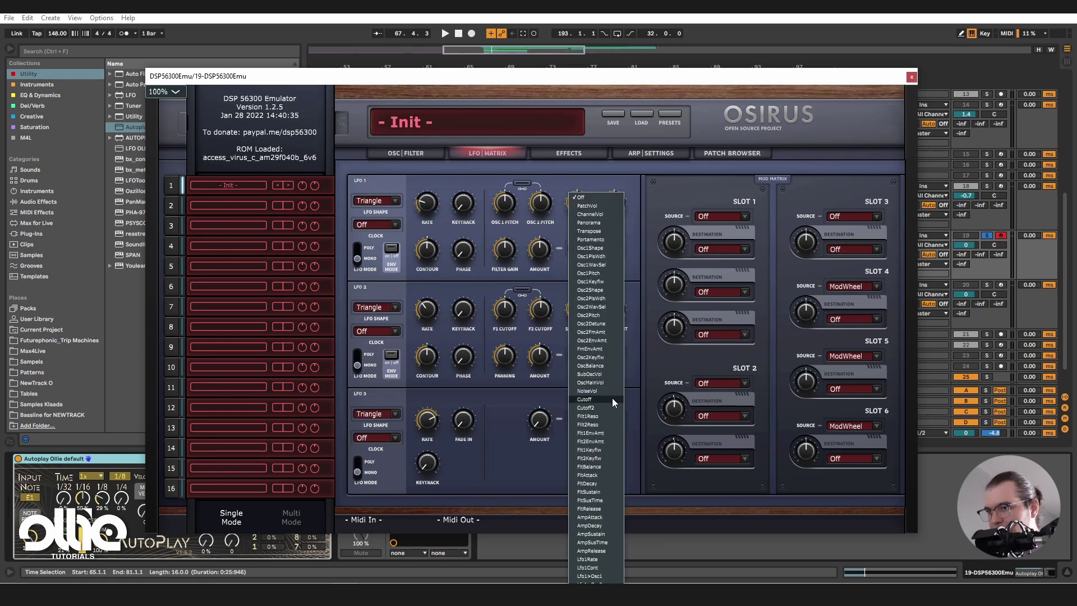
click(611, 399)
key(space)
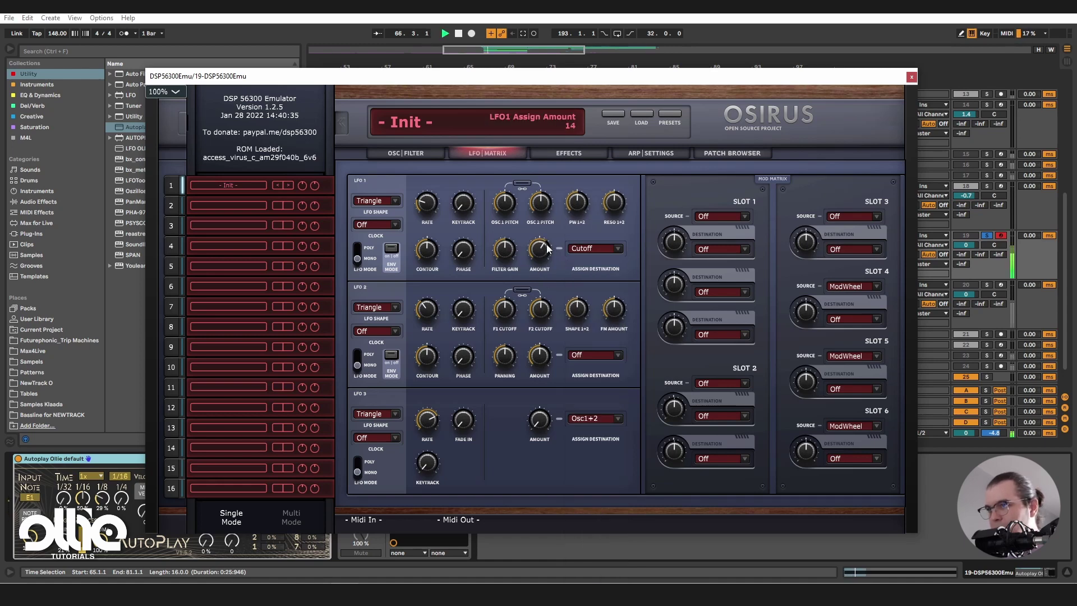
drag(439, 186, 392, 176)
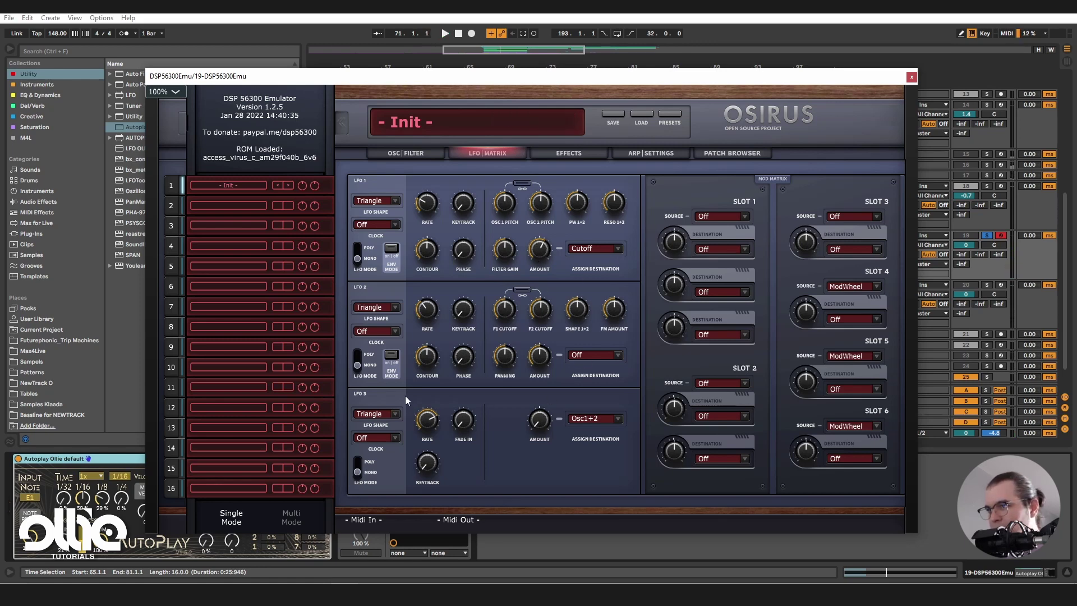
Give LFO 2 an S&H shape synced to 1/8 notes
click(397, 307)
click(377, 331)
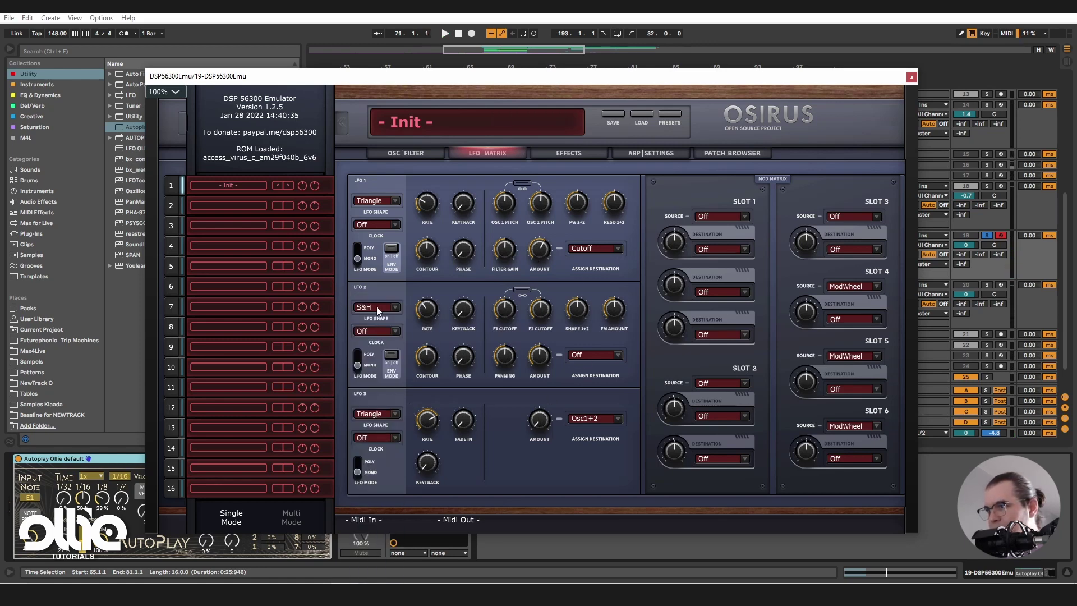
click(377, 331)
click(379, 376)
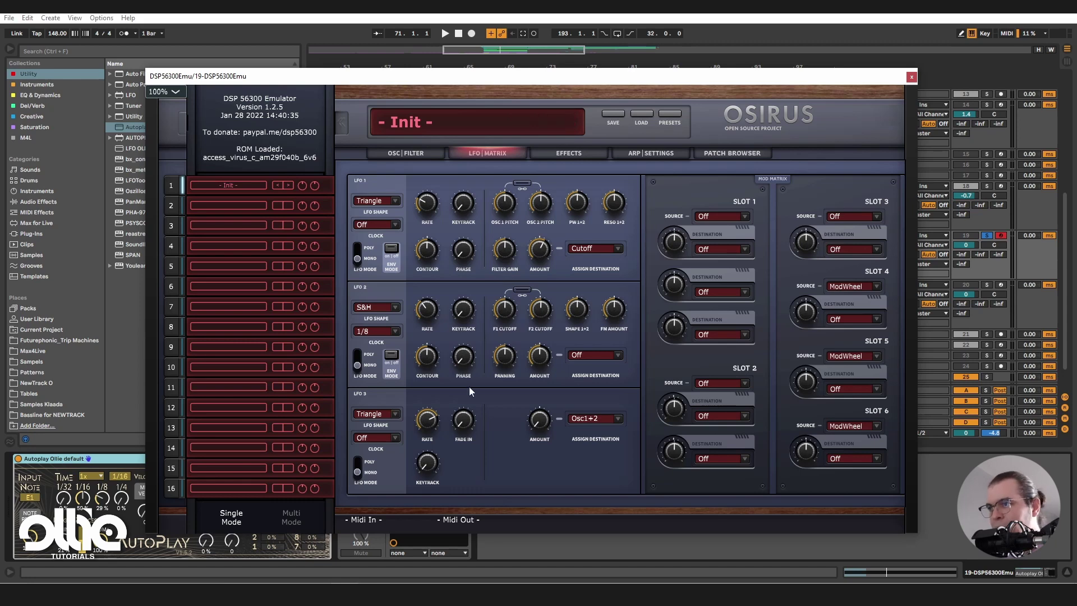
Set LFO 2's Filter 1 cutoff amount to a low 15 while auditioning
mouse_move(454, 367)
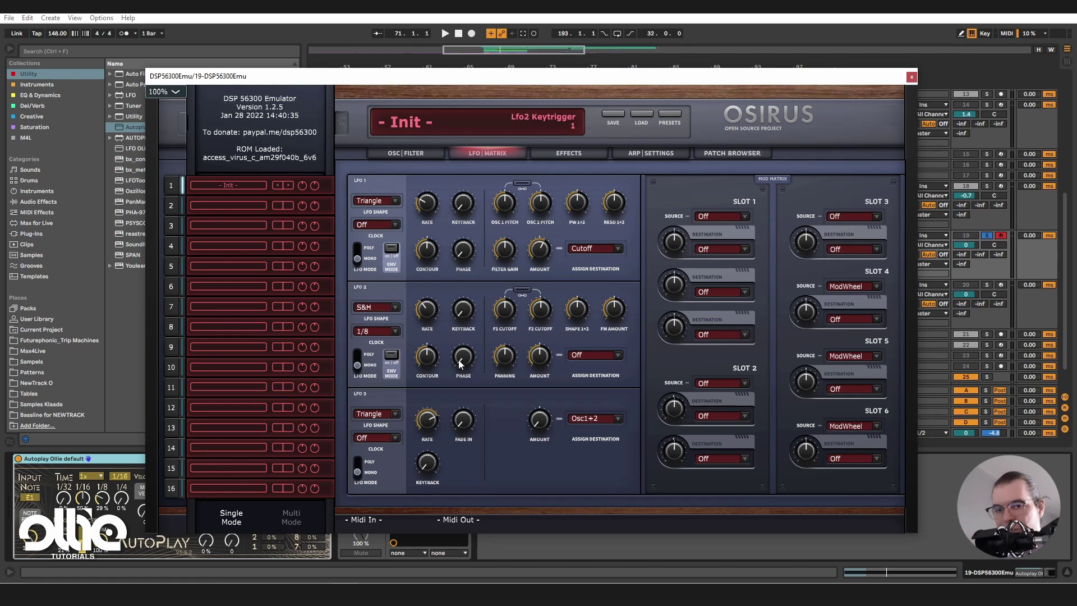
mouse_move(514, 317)
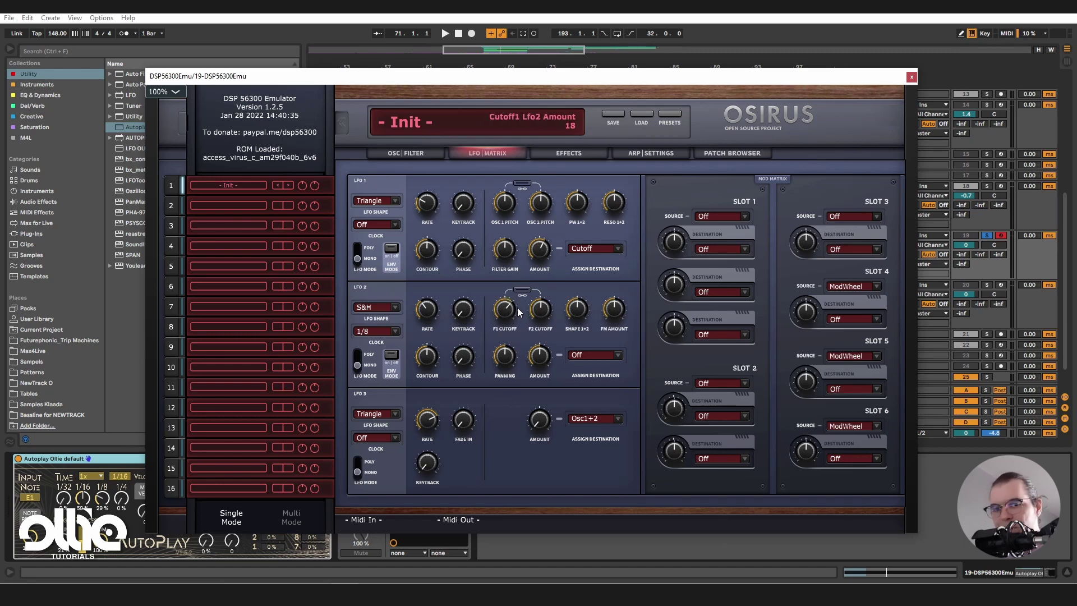
drag(519, 311, 510, 308)
key(space)
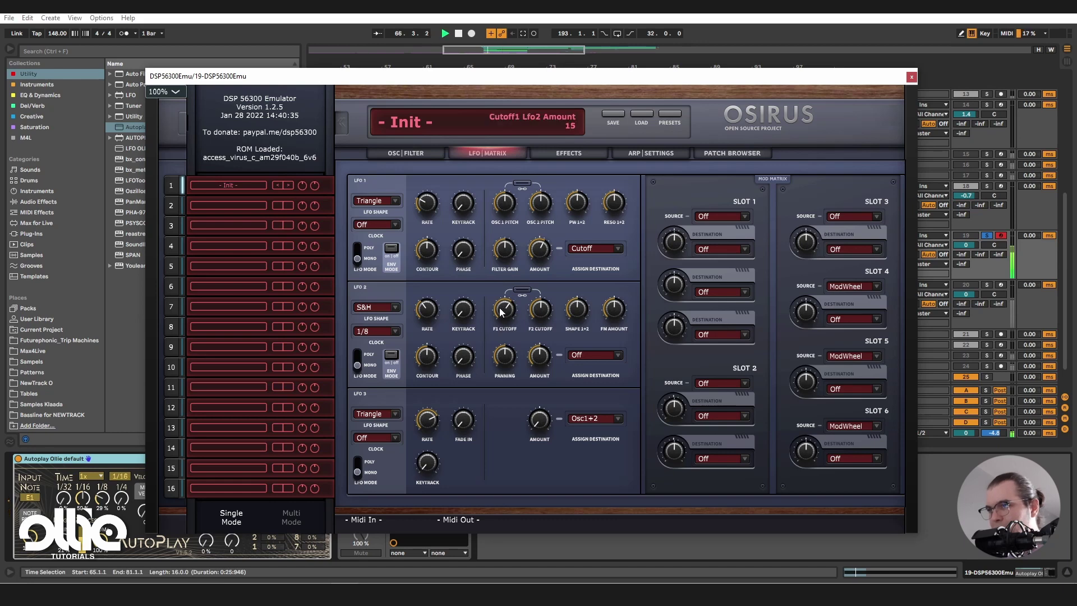
drag(503, 309, 505, 312)
On the OSC/Filter page, set filter routing to Serial 6 and audition it
click(412, 154)
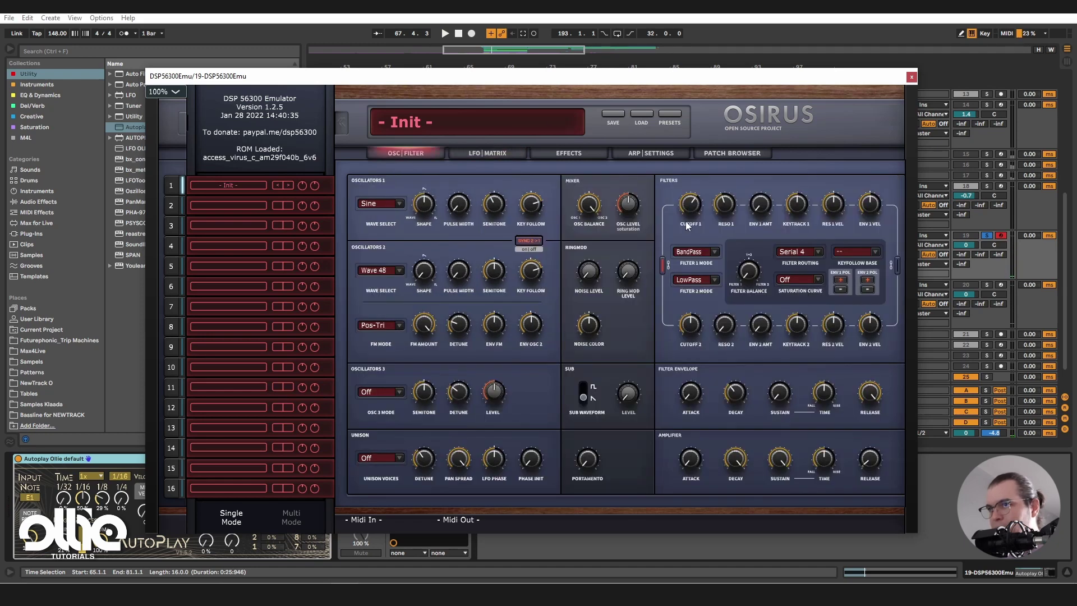
click(817, 252)
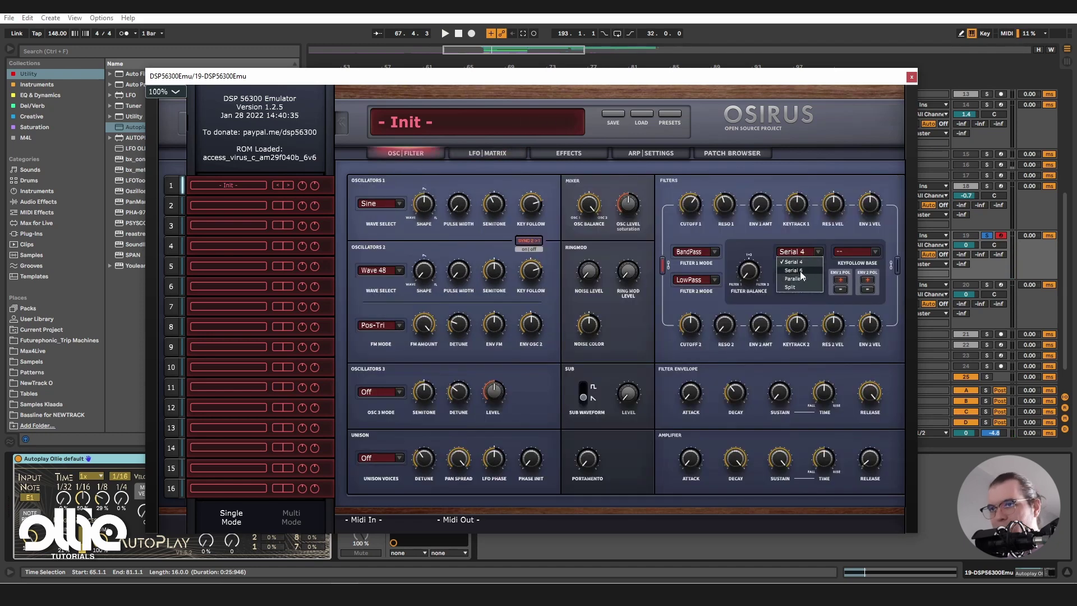
click(804, 270)
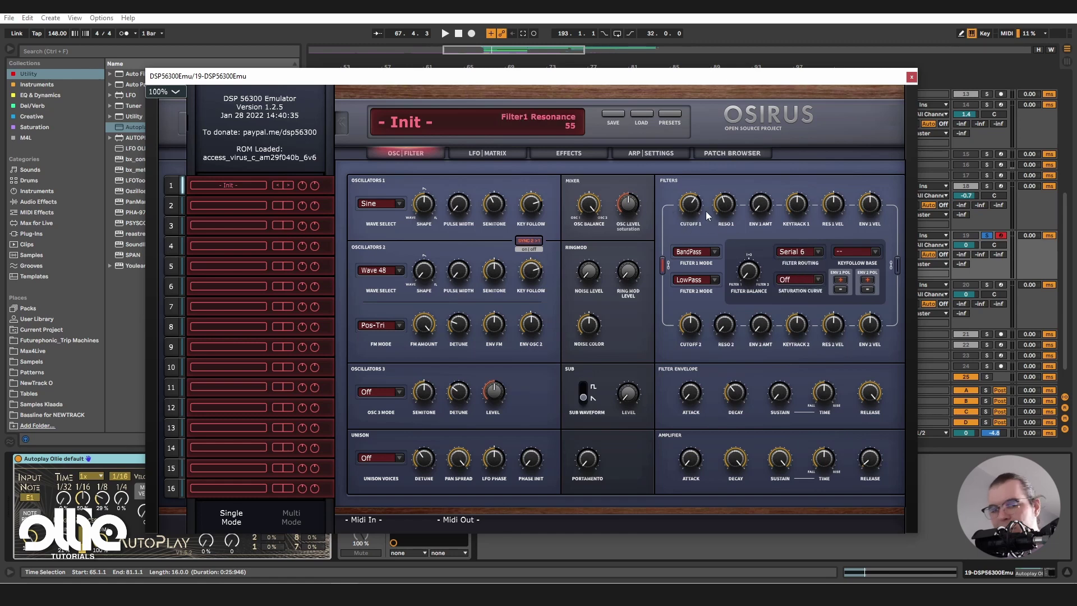
click(796, 250)
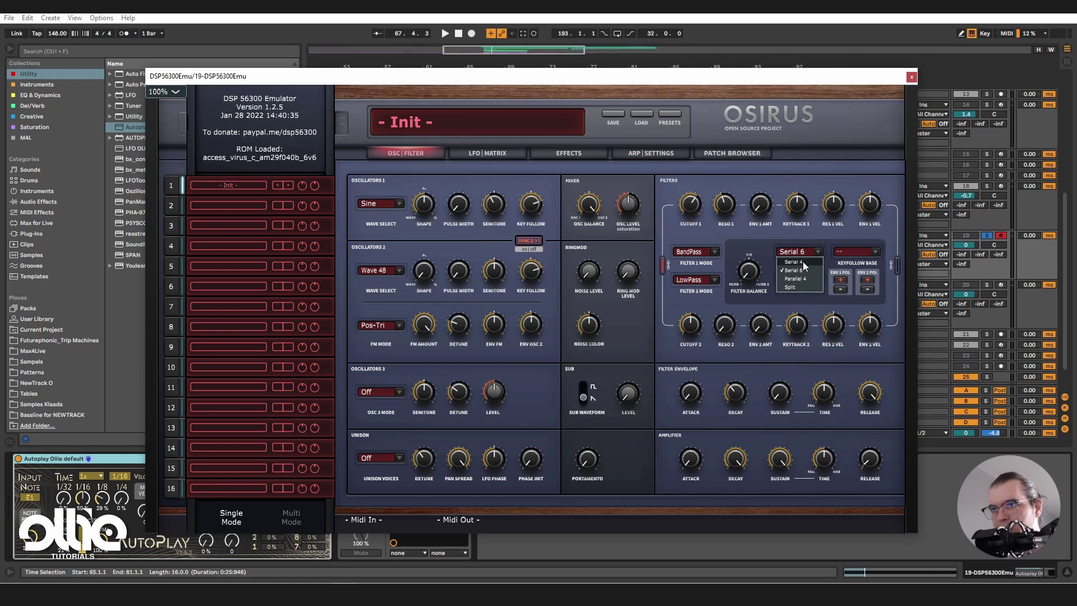
click(751, 241)
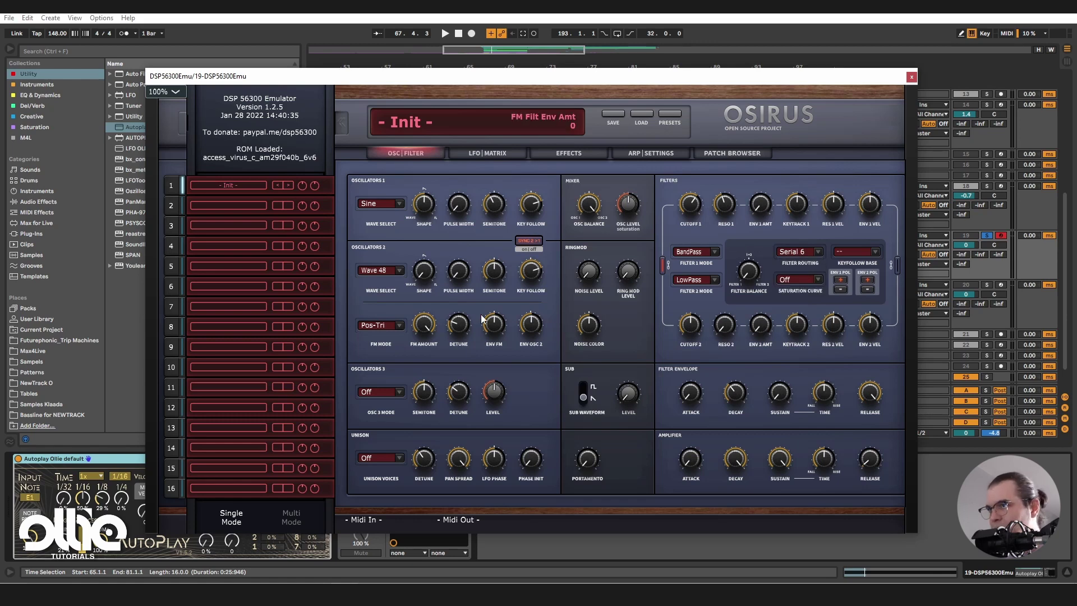
key(space)
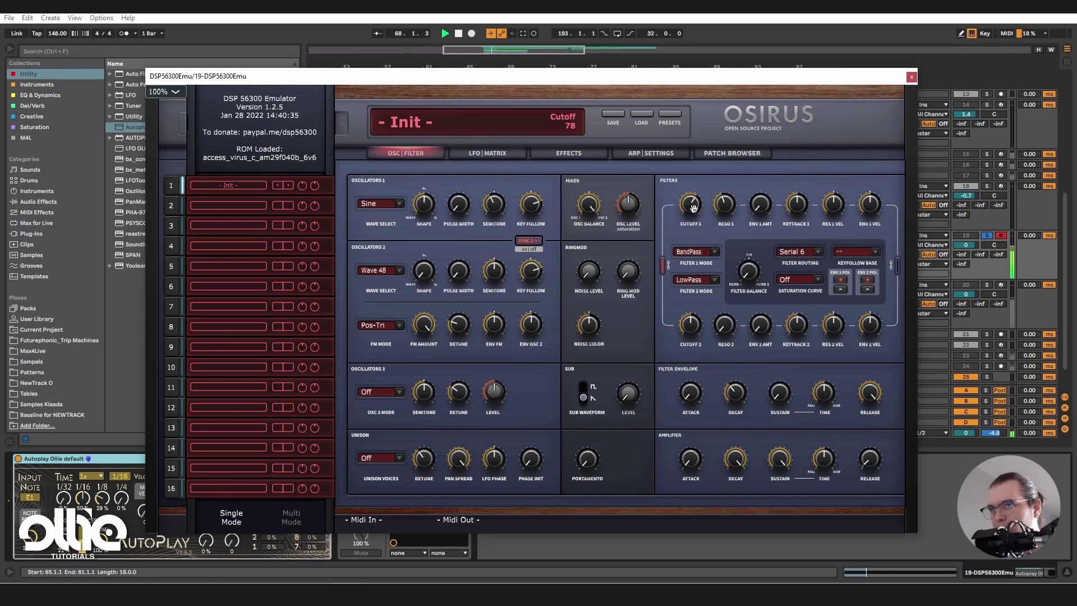
Revert the filter routing to Serial 4 and resume playback
key(space)
click(812, 253)
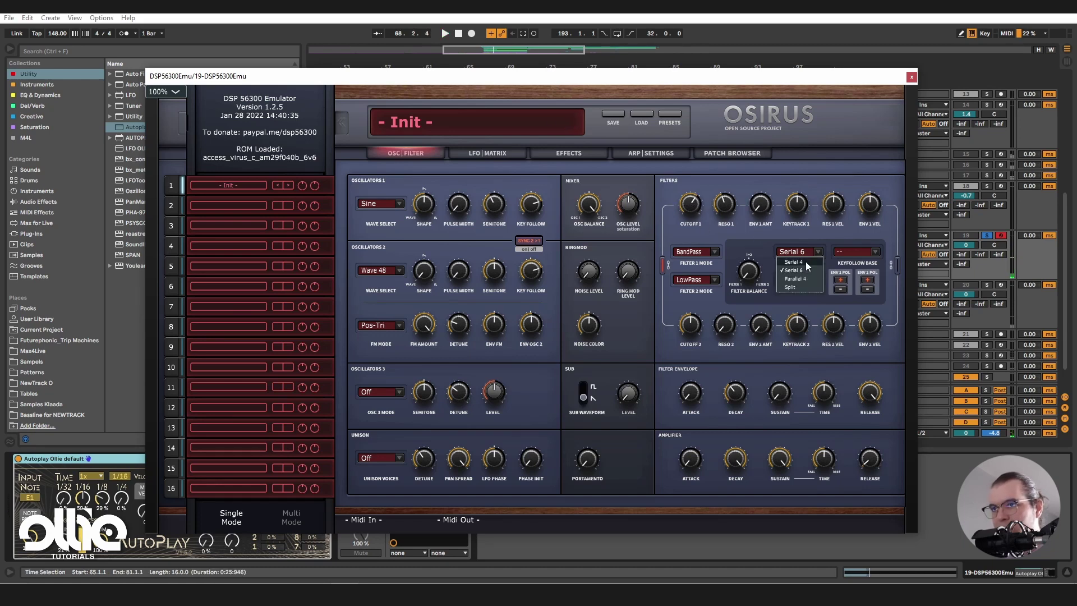
click(805, 262)
key(space)
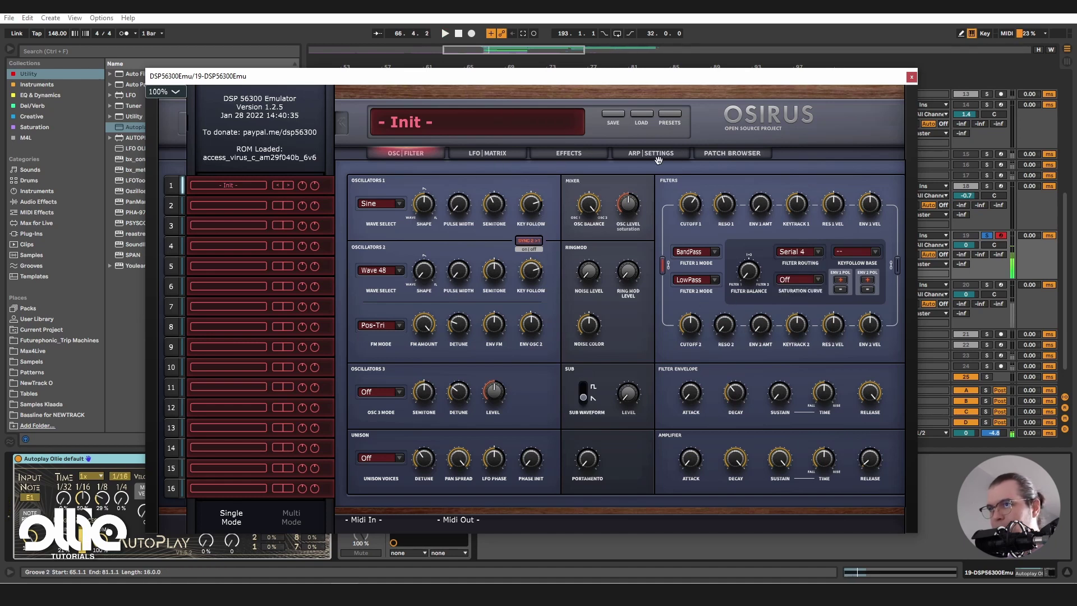
On the Effects page, keep the phaser at 3 Stages and start playback
click(545, 154)
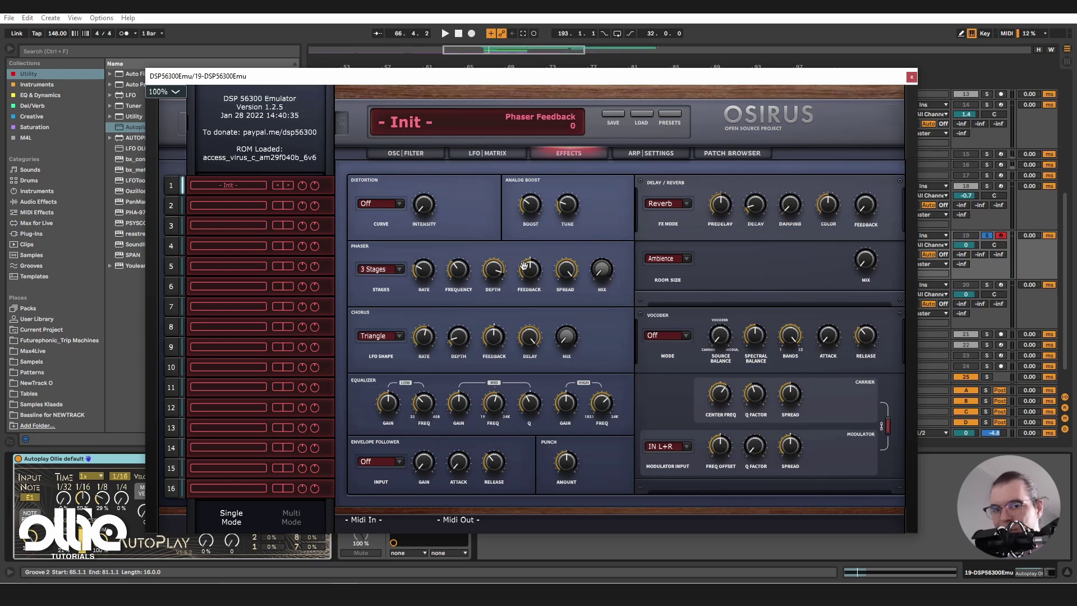
click(394, 270)
click(435, 279)
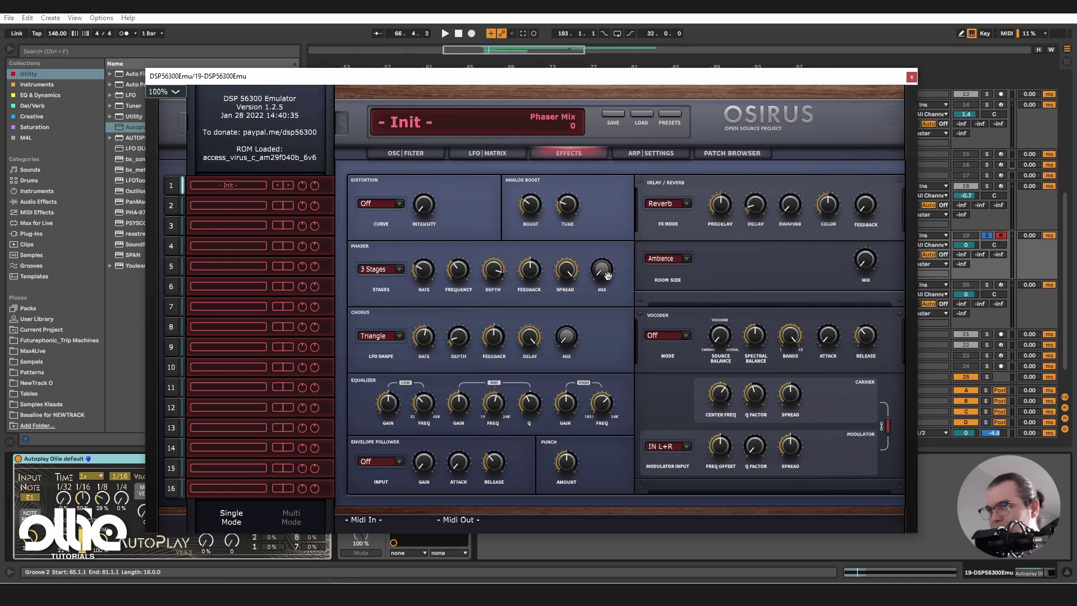
key(space)
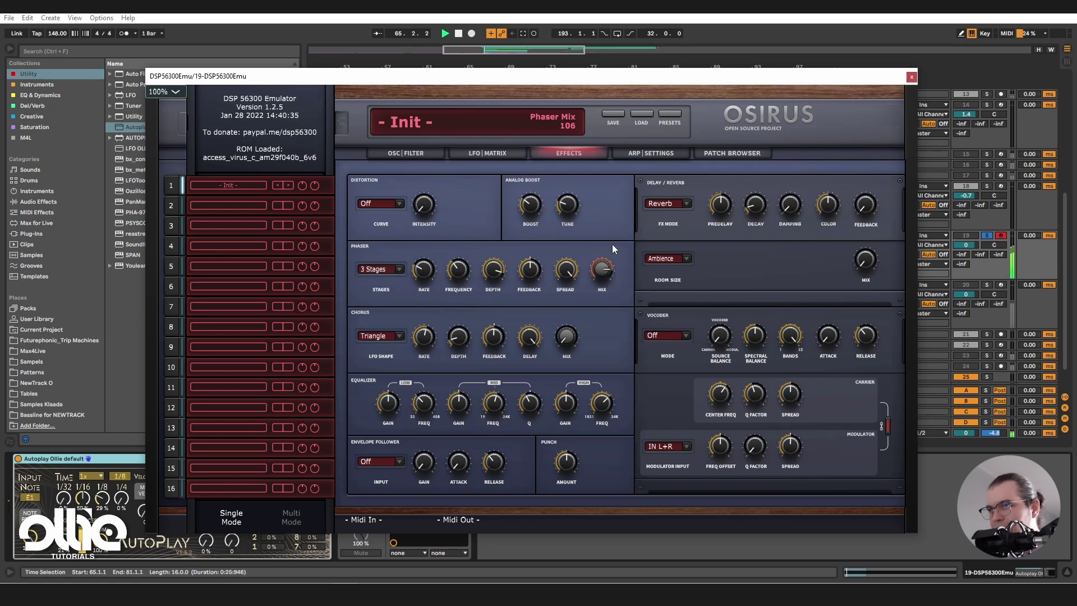
Lower the phaser frequency, auditioning the sweep with repeated playback
mouse_move(535, 264)
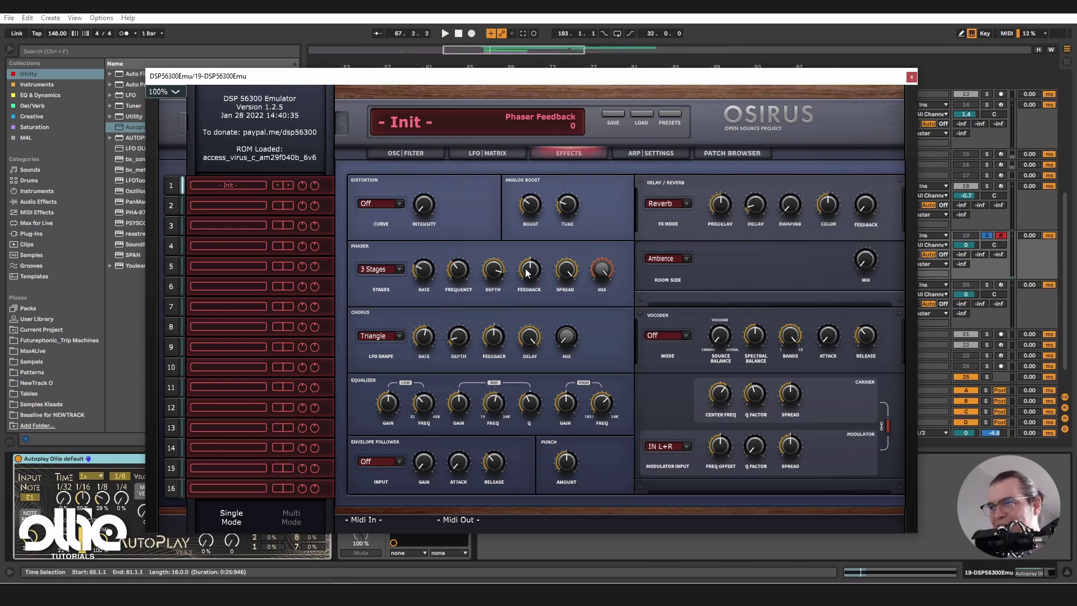
mouse_move(497, 265)
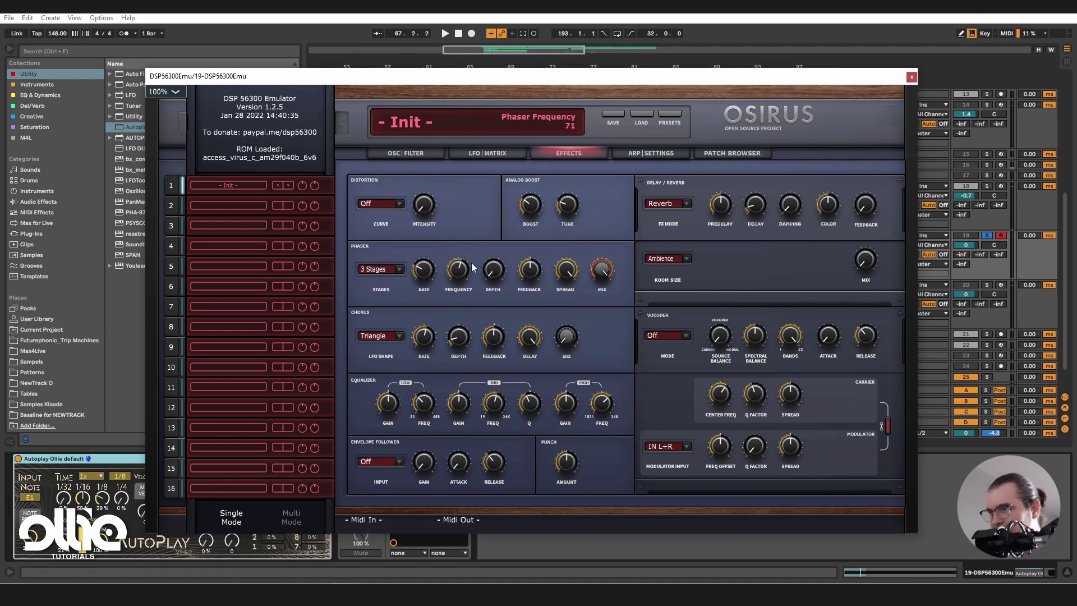
drag(472, 267, 430, 271)
key(space)
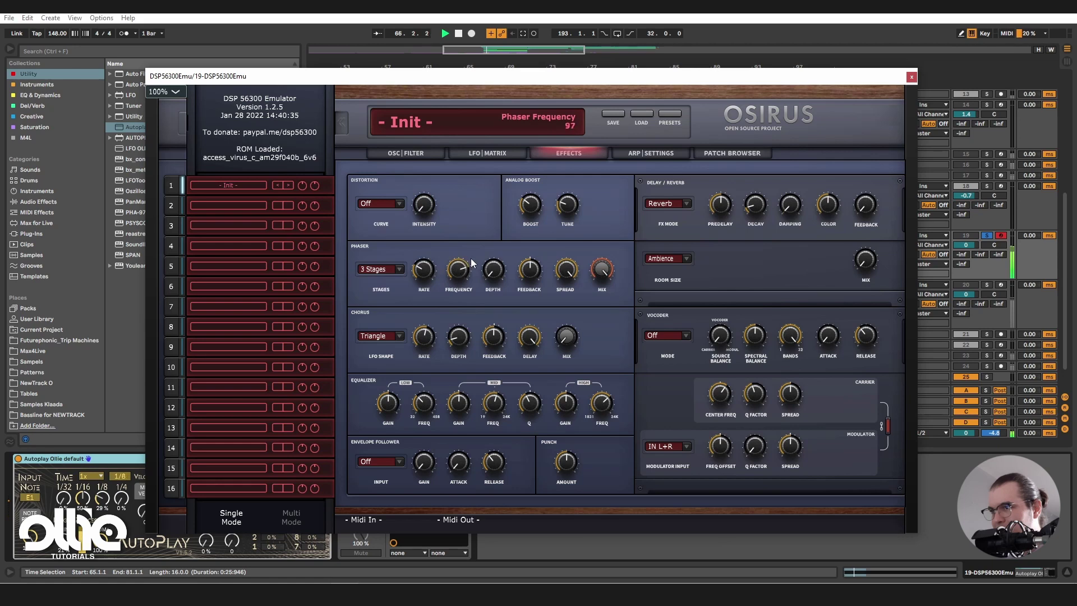
mouse_move(557, 288)
key(space)
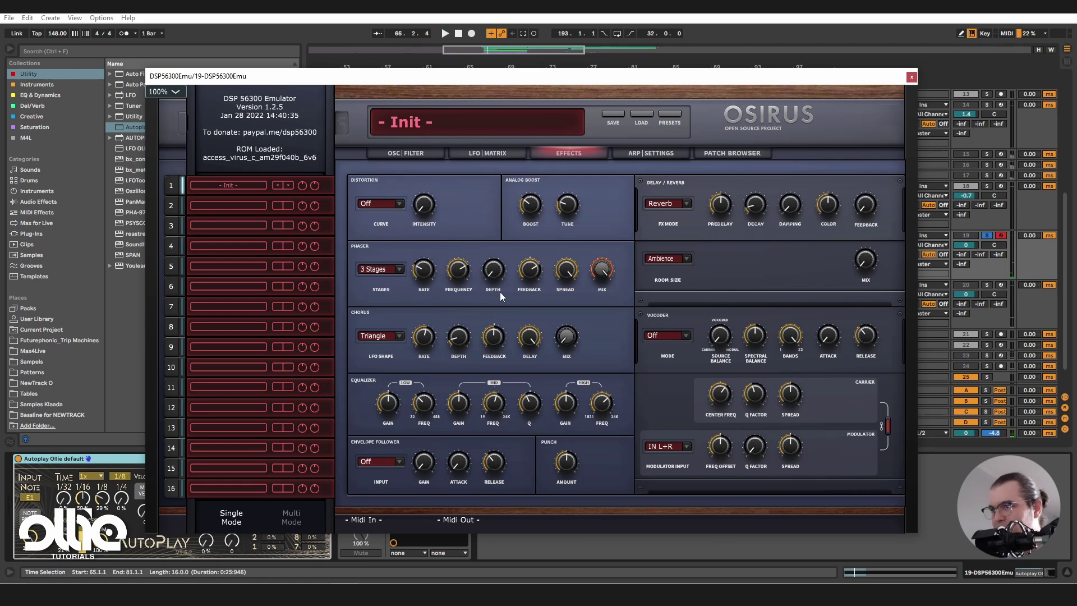
key(space)
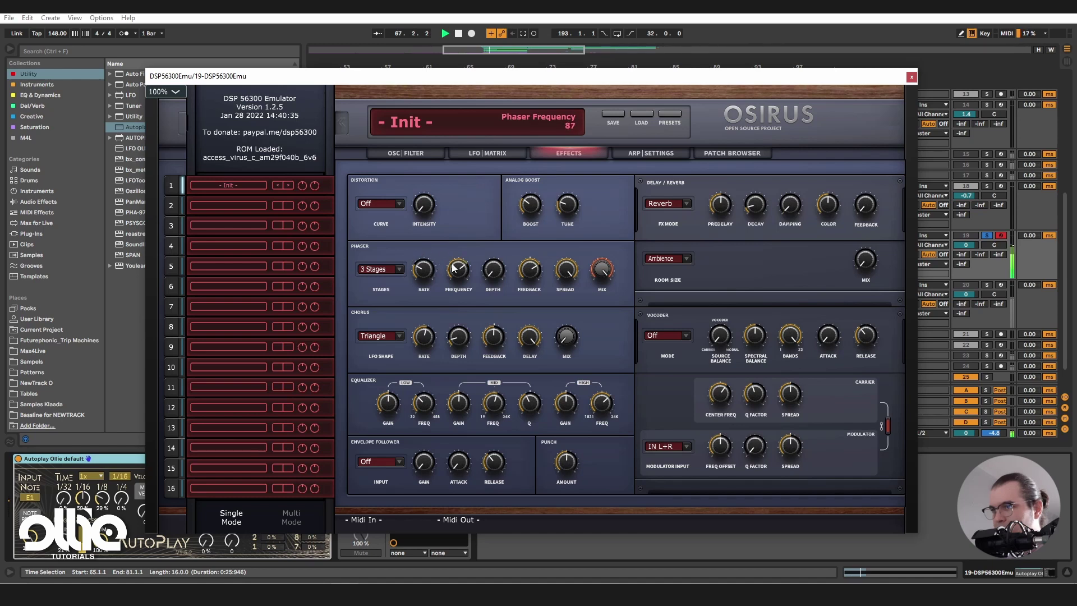
key(space)
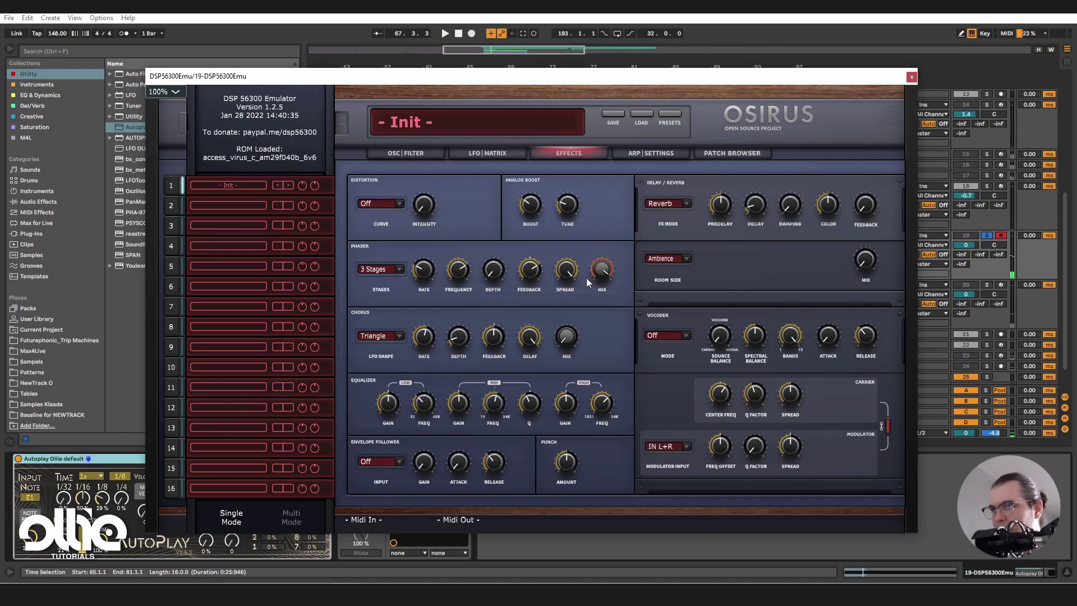
key(space)
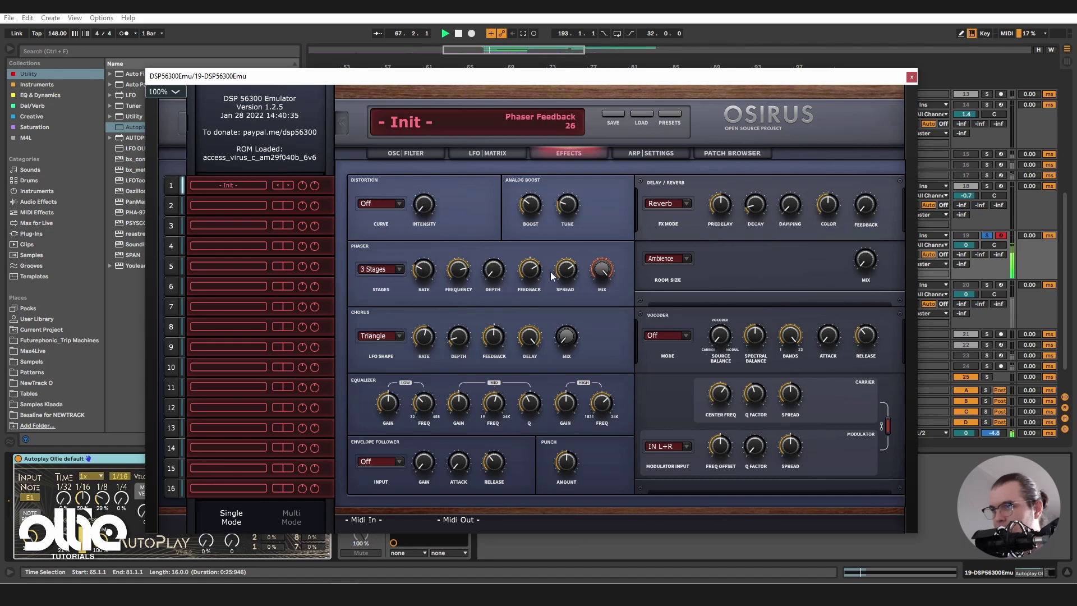
drag(459, 270, 482, 280)
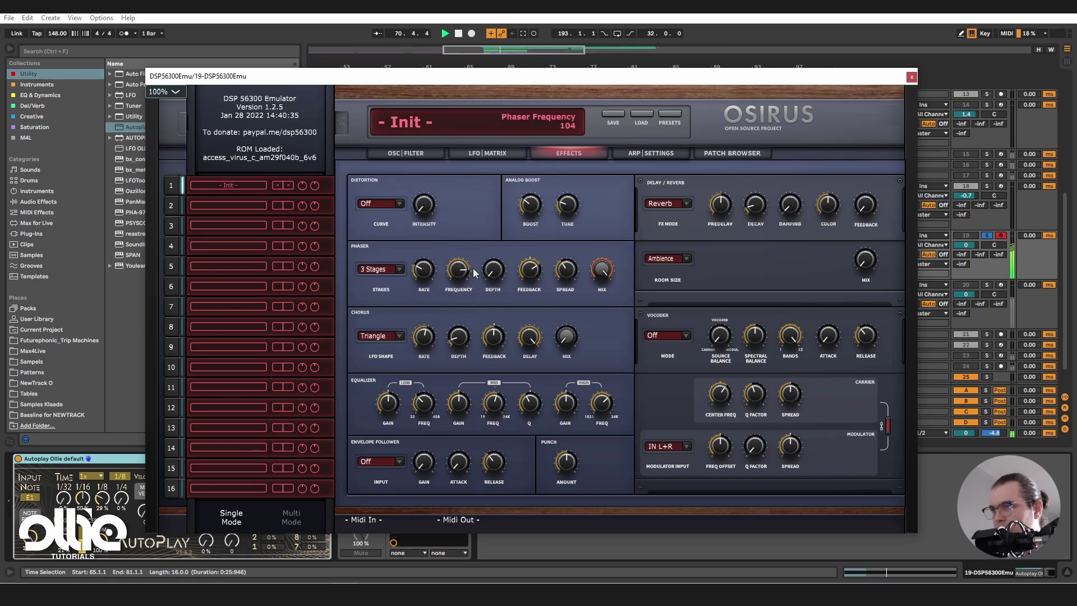
Switch the phaser to 6 Stages and settle its frequency at 73
click(379, 270)
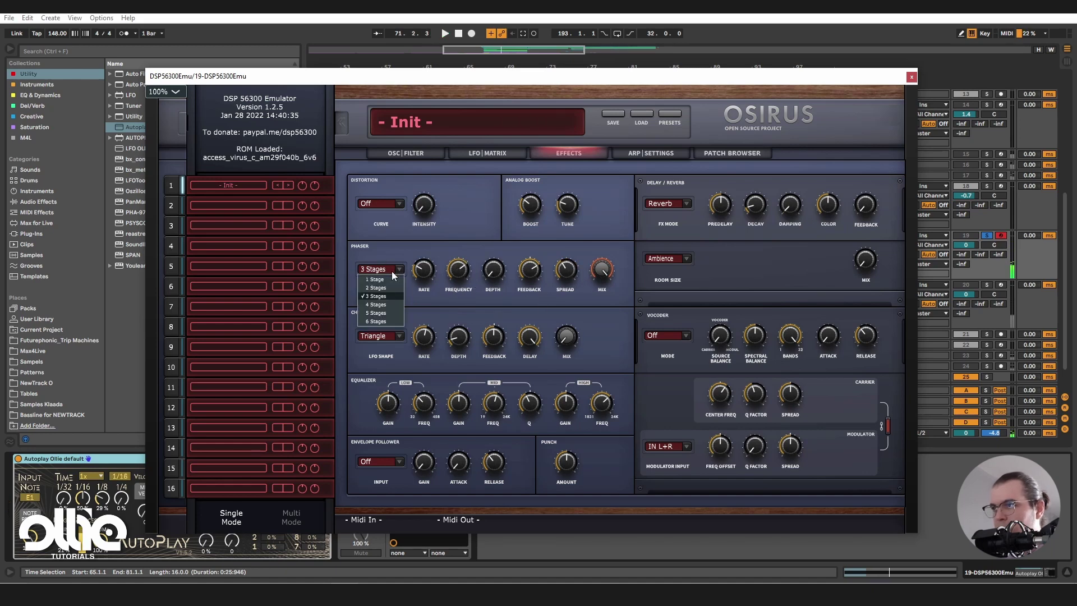
click(397, 321)
key(space)
mouse_move(461, 273)
mouse_down()
mouse_move(543, 272)
mouse_move(474, 270)
mouse_up()
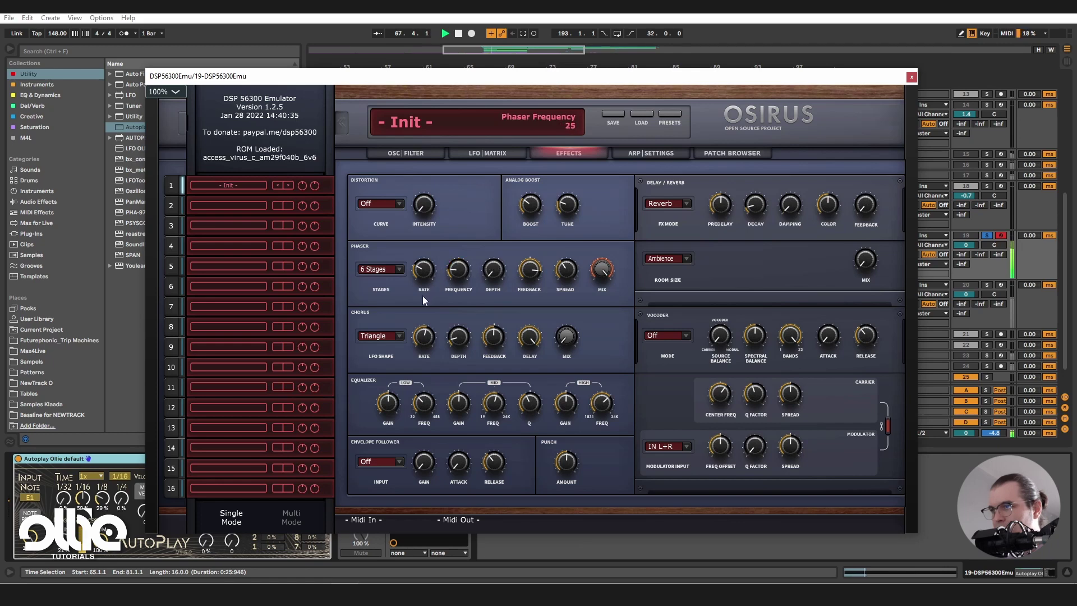
mouse_move(478, 292)
mouse_down()
mouse_move(459, 282)
mouse_move(459, 296)
mouse_move(474, 285)
mouse_up()
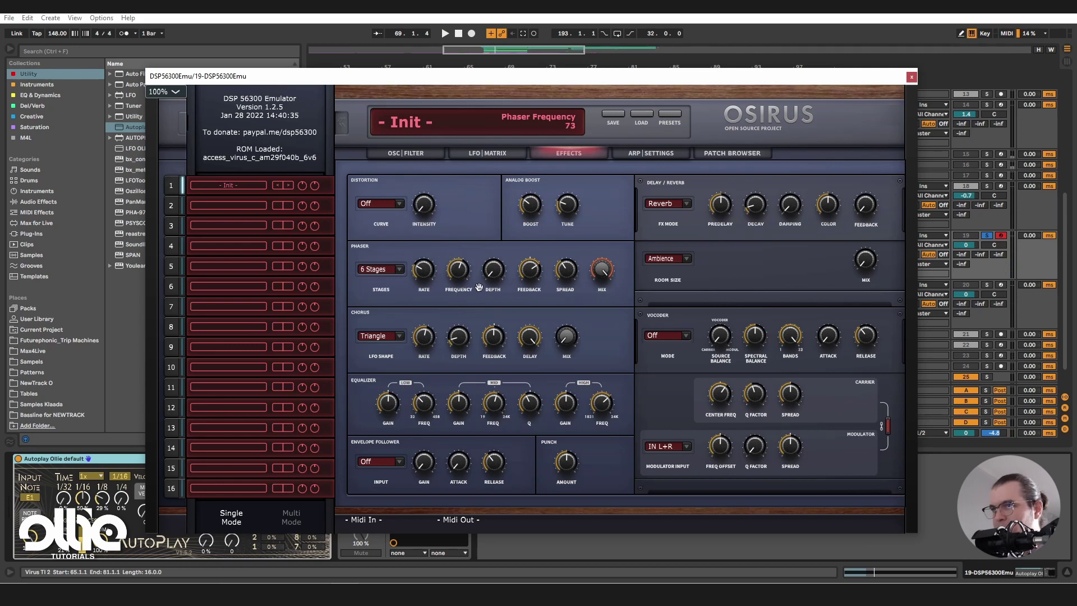
Sync LFO 3's clock to 4/1 on the LFO/Matrix page
click(476, 154)
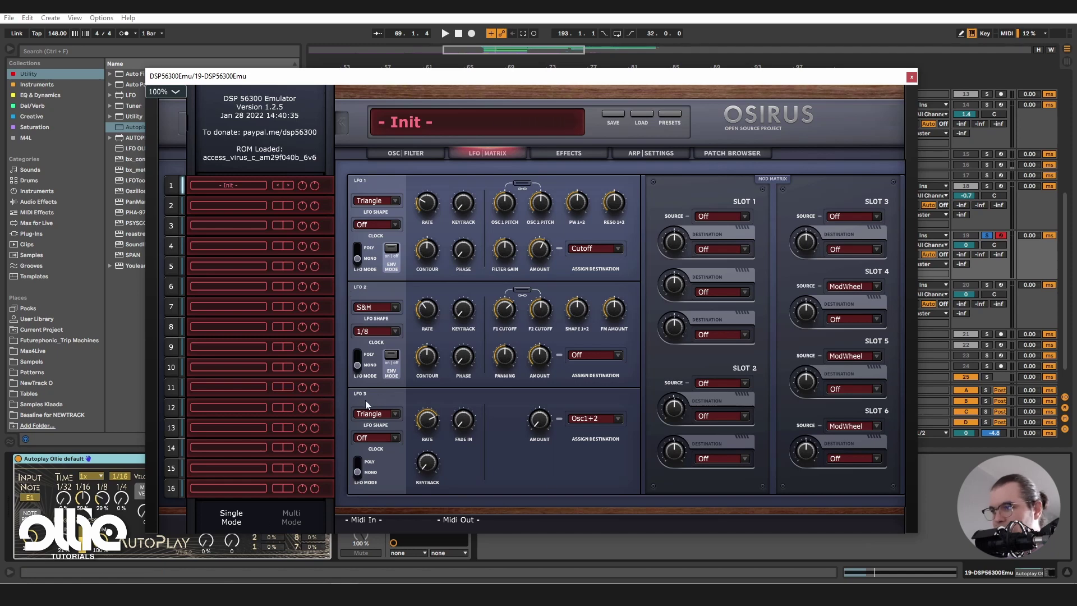
click(394, 437)
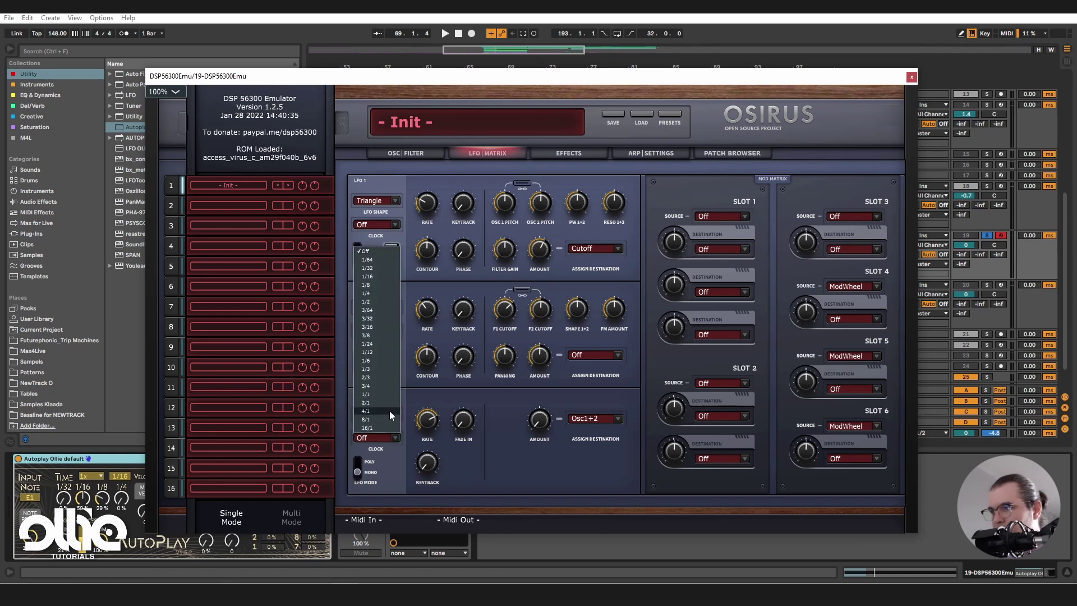
click(389, 410)
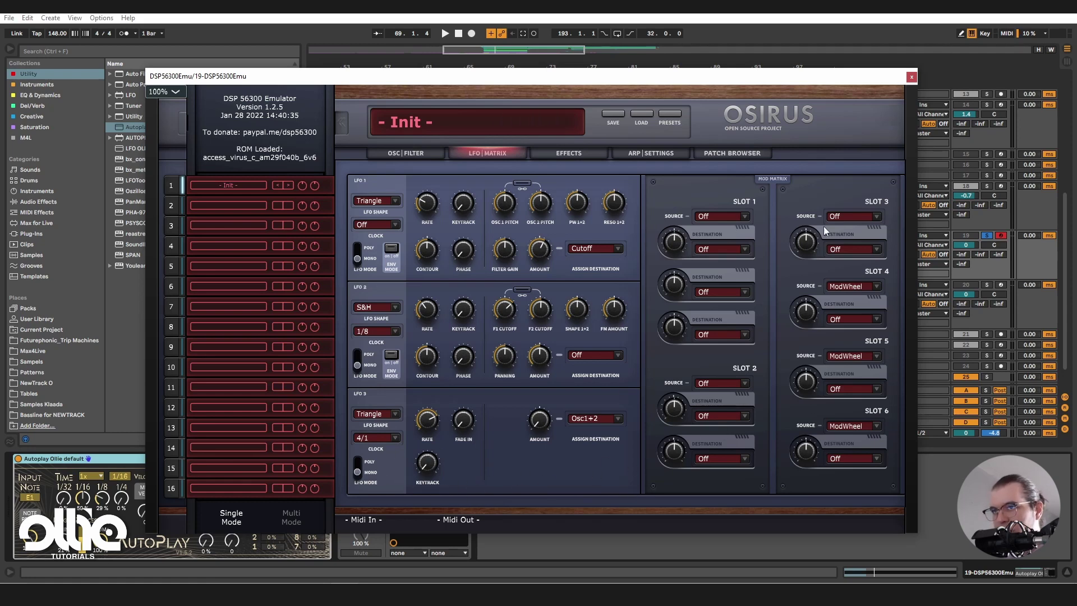
Route matrix slot 3 from Lfo 3 to PhaserFreq with amount 27
click(876, 218)
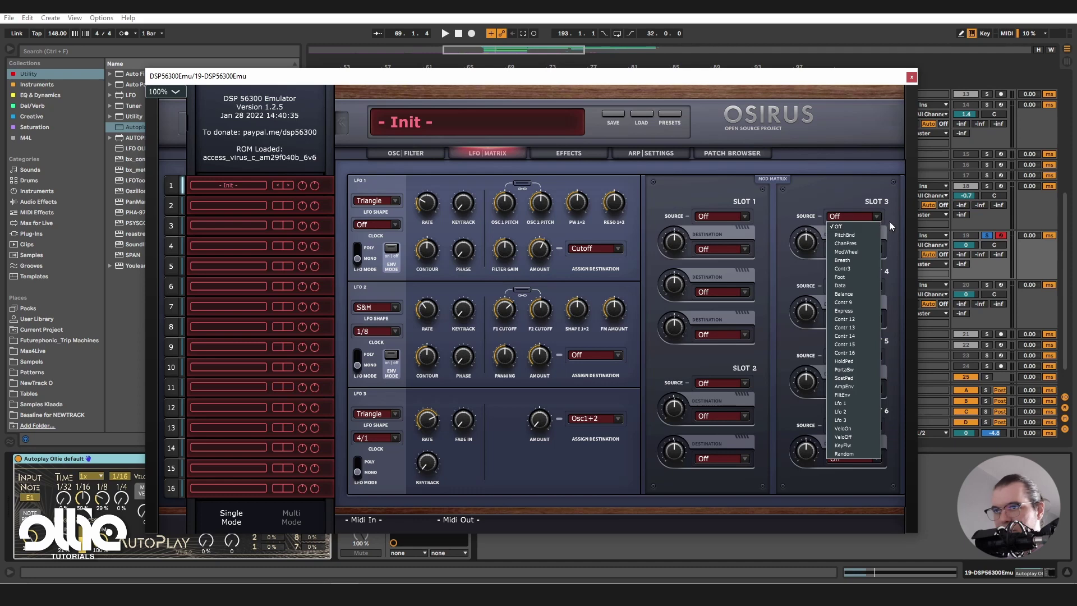
click(856, 420)
click(861, 251)
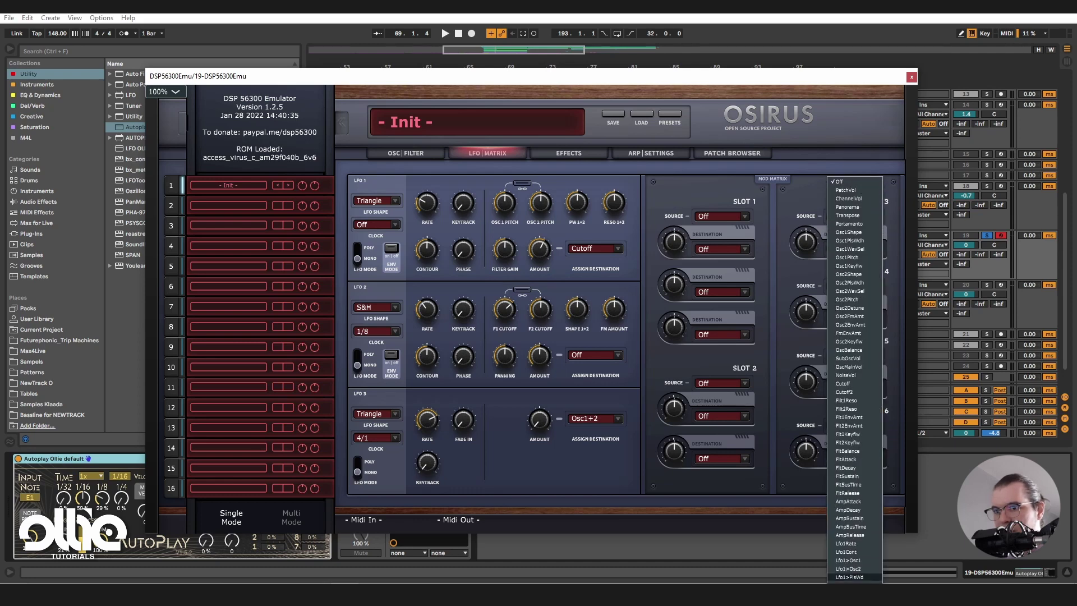
scroll(862, 257, down, 5)
click(863, 257)
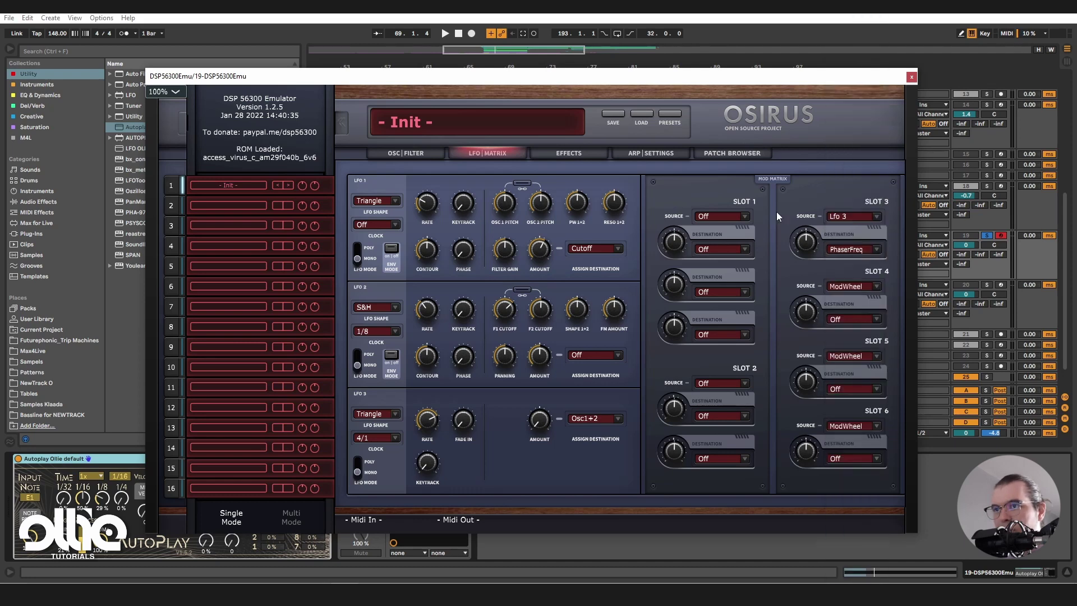
key(space)
drag(806, 241, 832, 242)
click(568, 154)
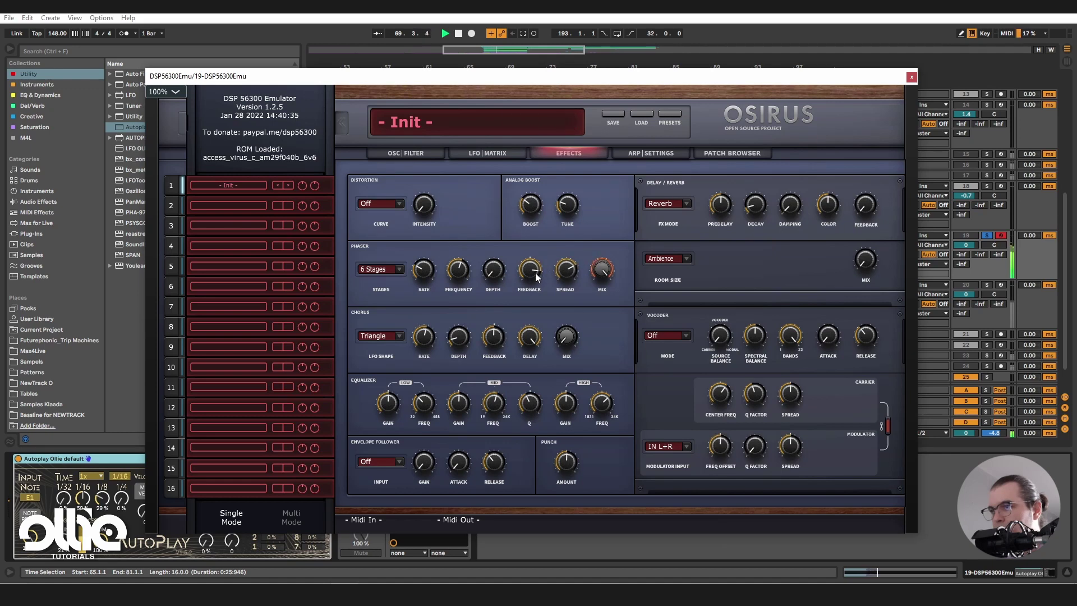
Raise Phaser Spread to 97, check the matrix page, then stop playback
scroll(565, 271, up, 3)
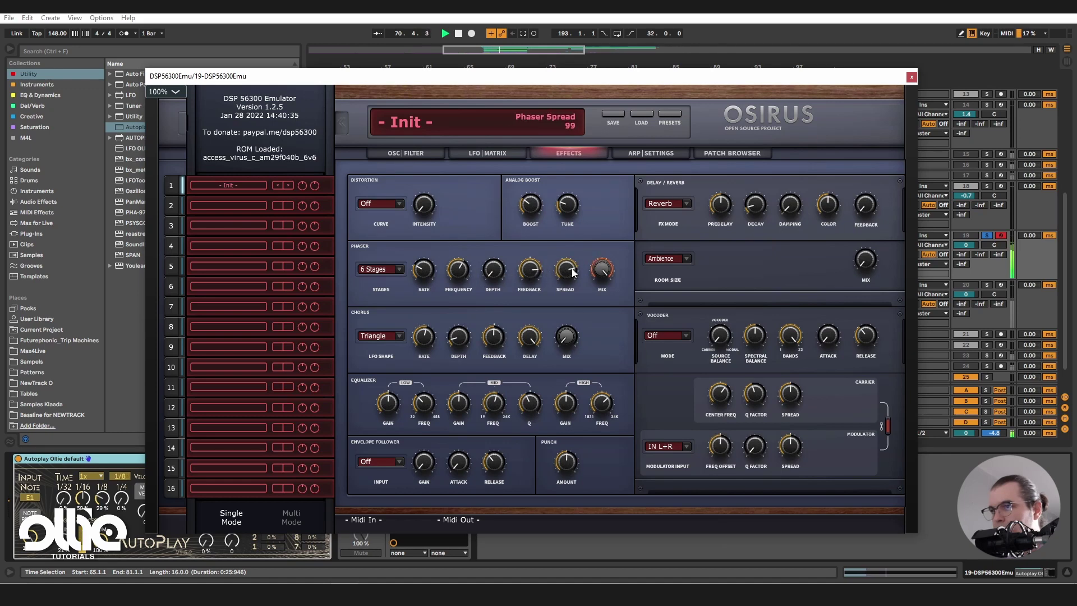
click(487, 153)
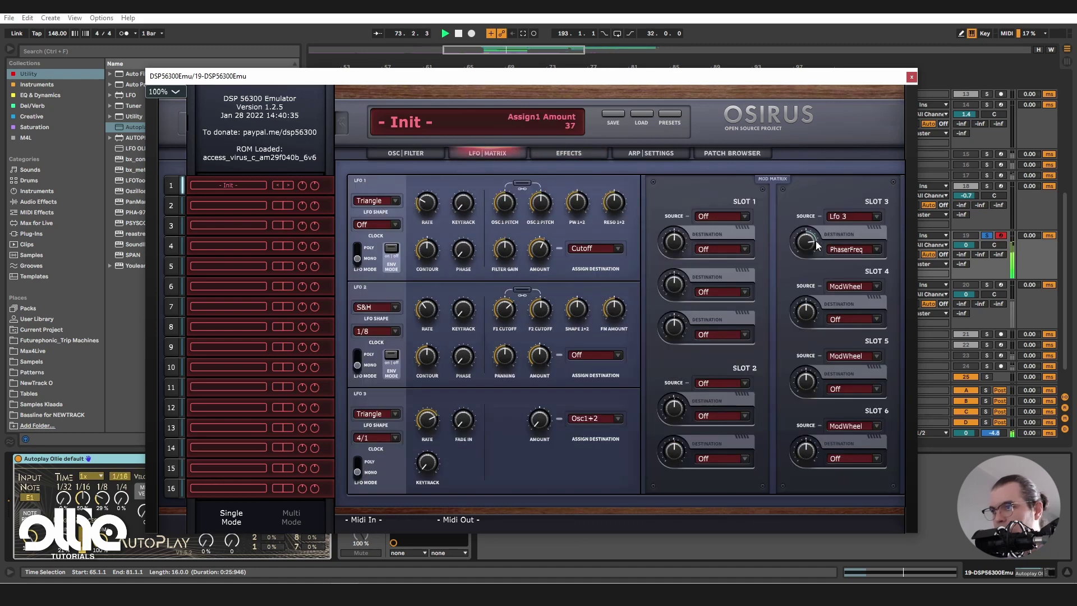
click(569, 153)
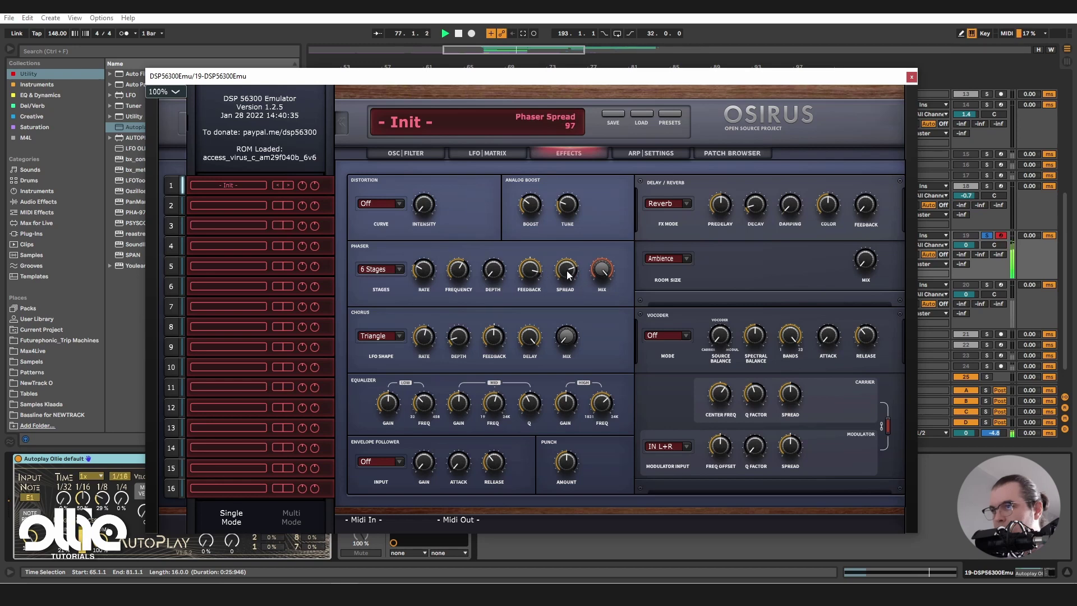
key(space)
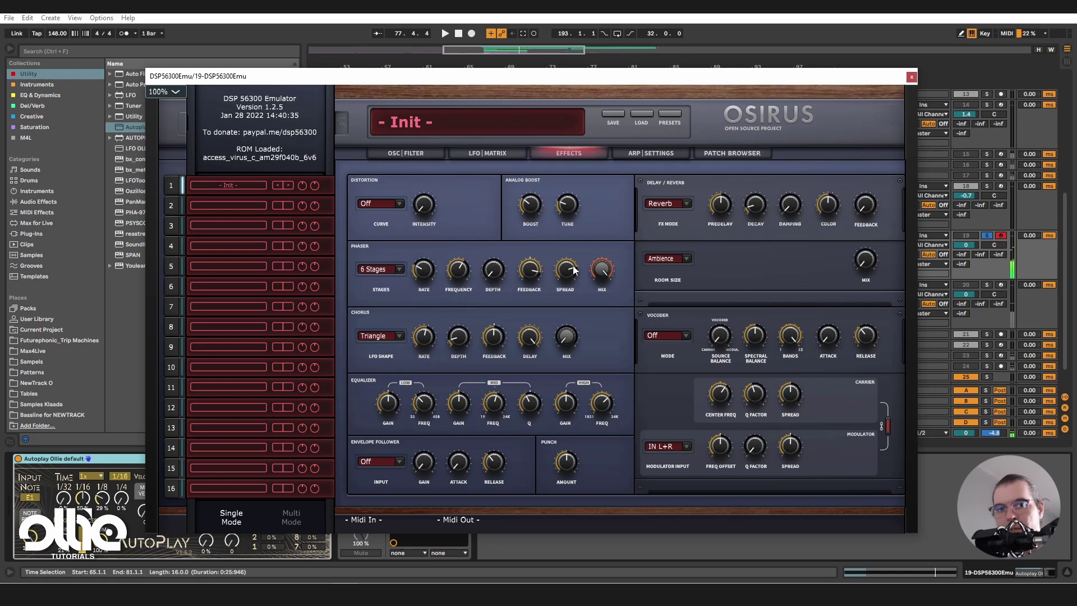
Set the delay to Delay2:1 clocked at 3/8 and raise its mix during playback
click(684, 204)
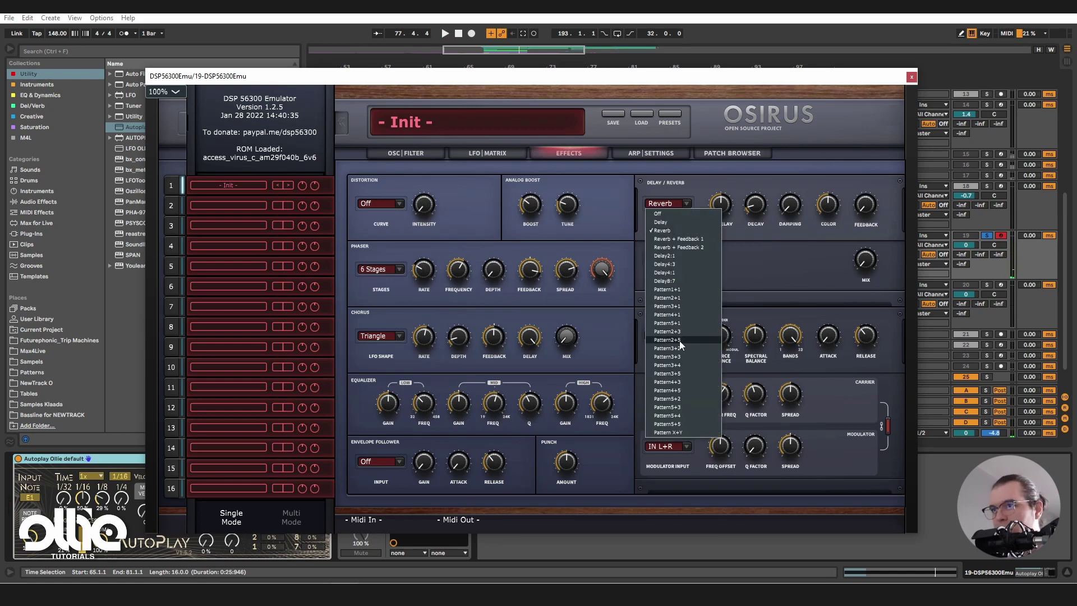
click(682, 257)
click(687, 257)
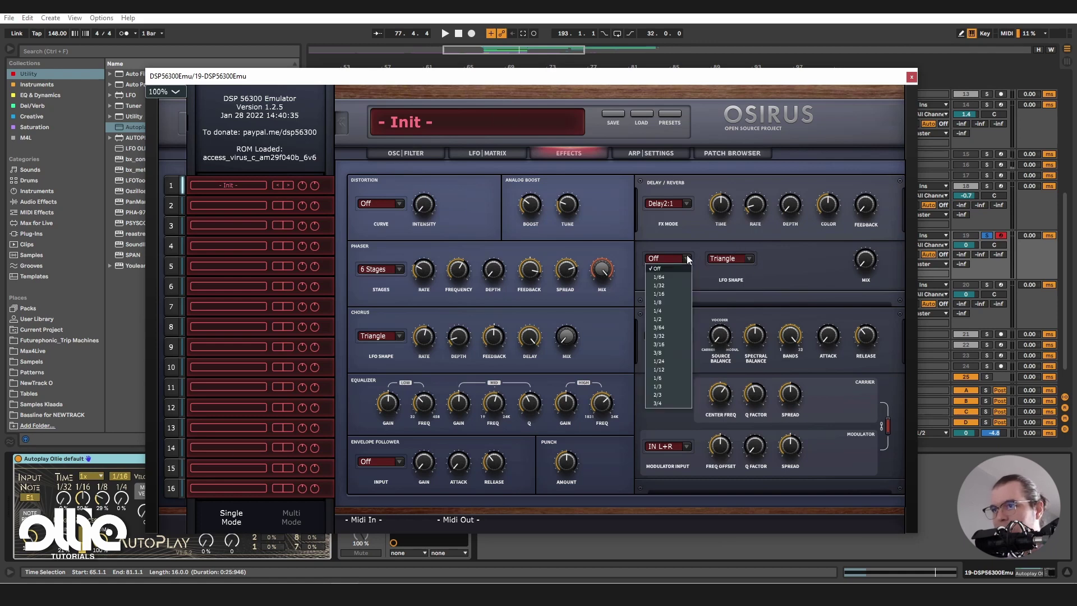
click(677, 351)
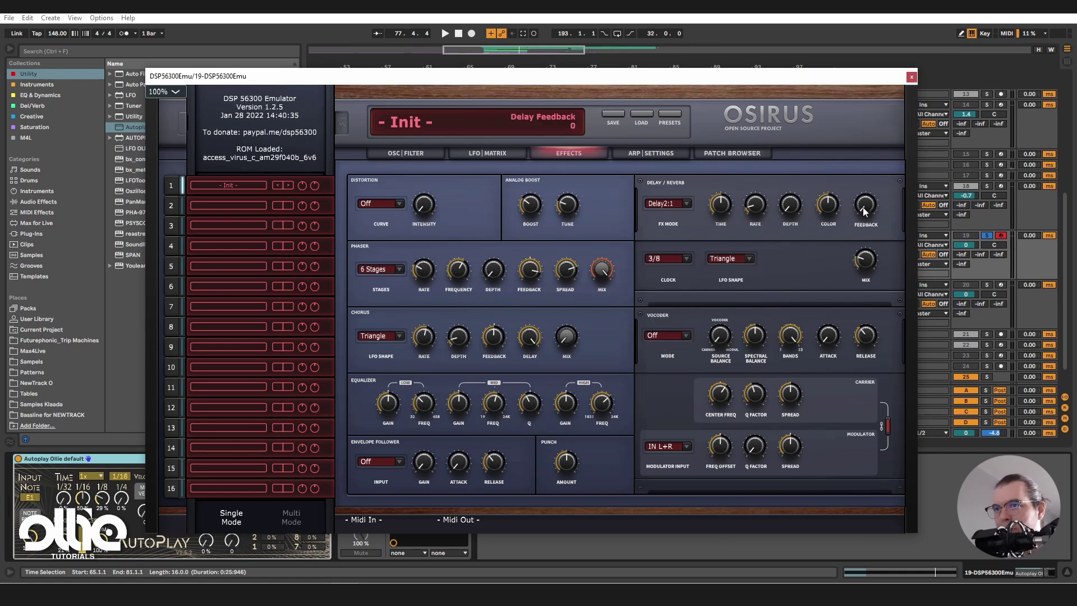
key(space)
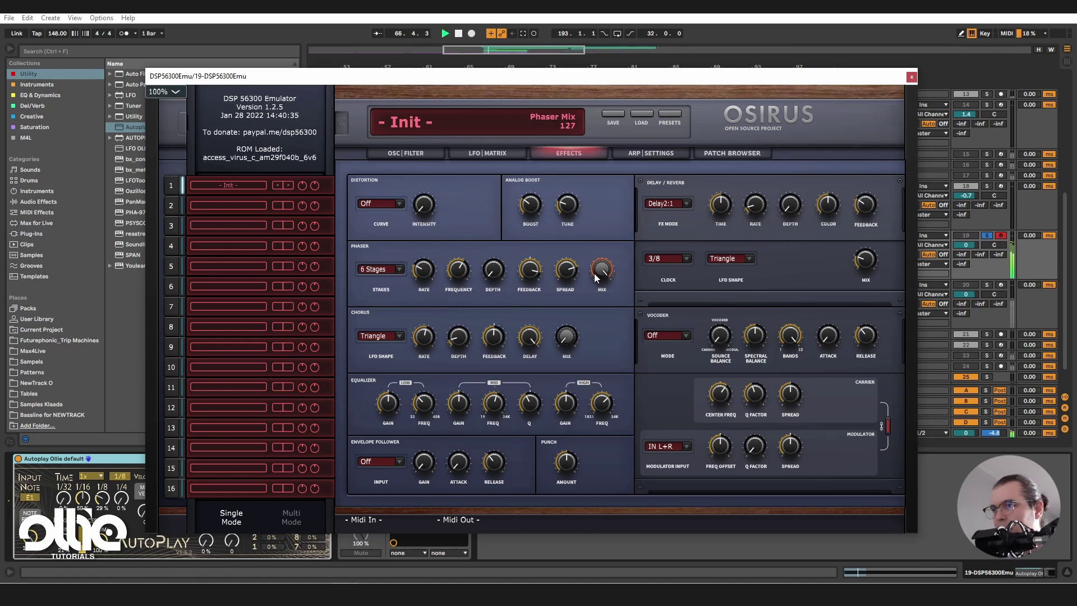
scroll(871, 254, up, 3)
Adjust Phaser Feedback and set the mod matrix Slot 3 amount (LFO 3 to phaser frequency) to 19
scroll(530, 271, down, 4)
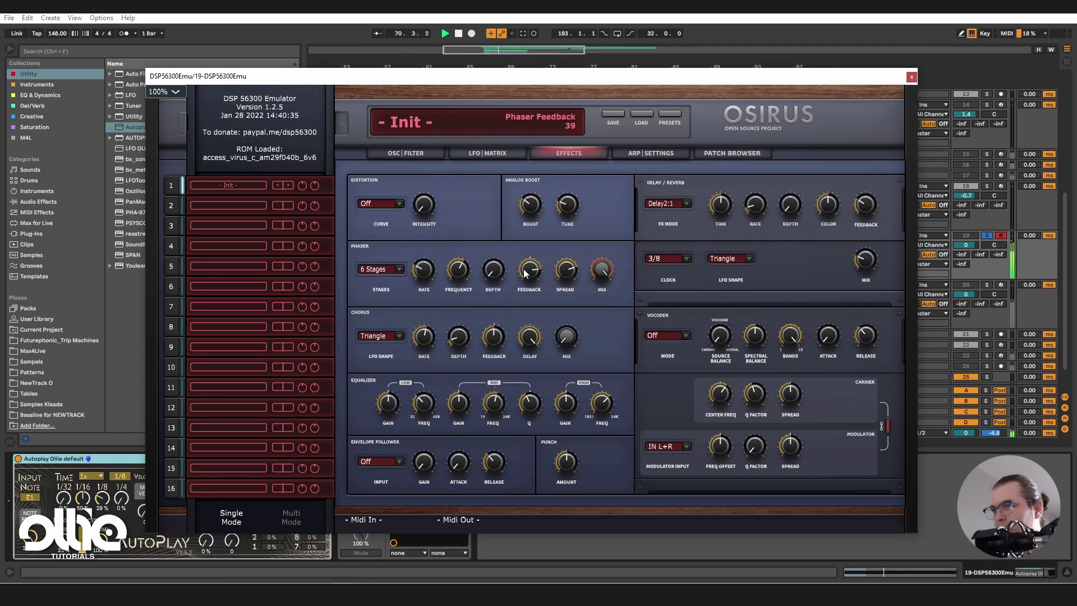
click(512, 154)
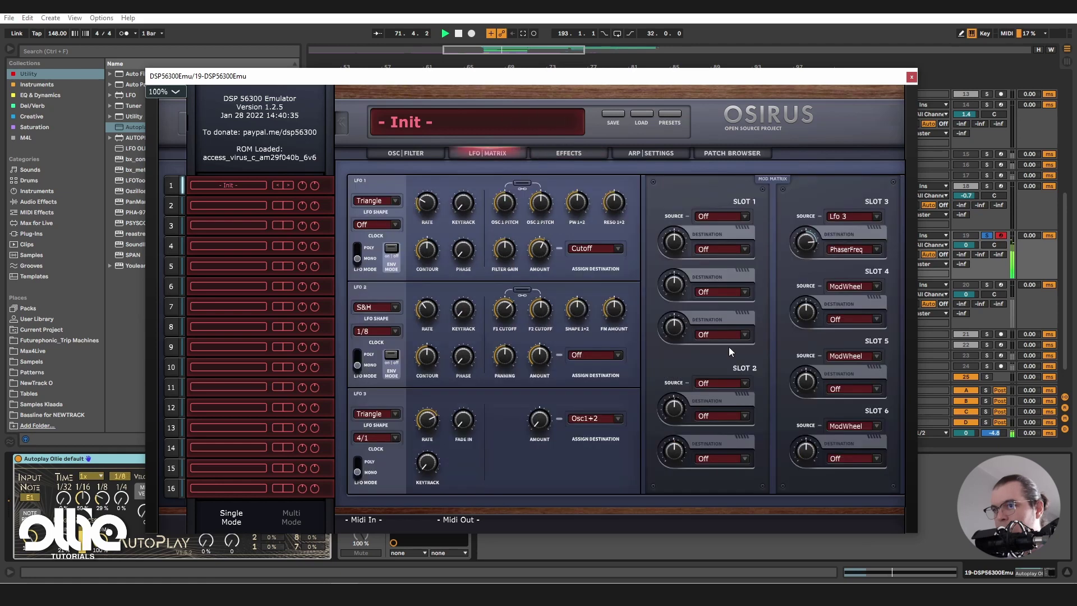
scroll(812, 256, down, 3)
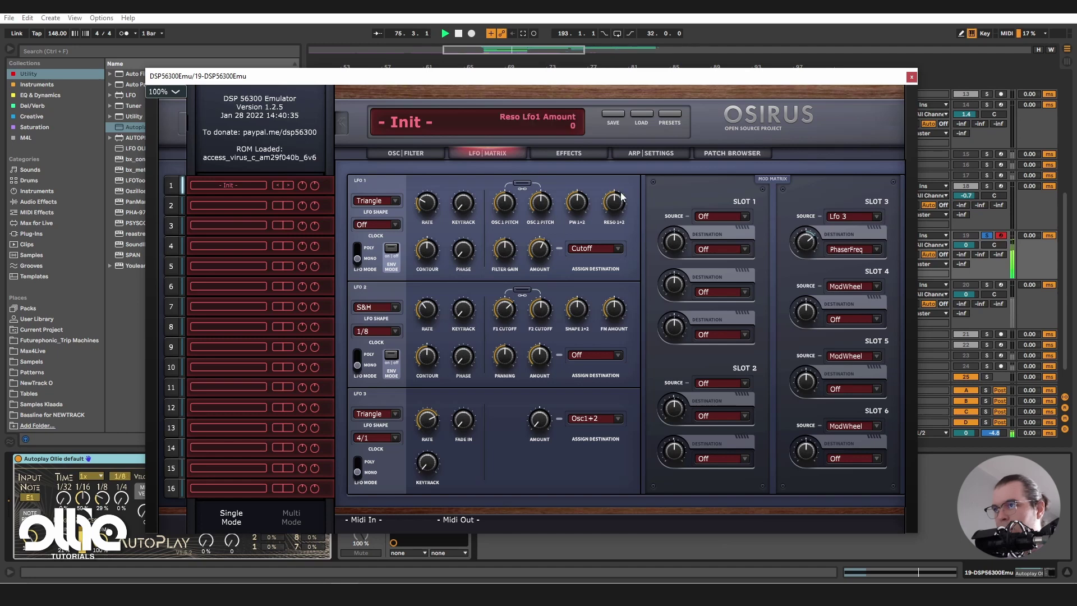
click(570, 153)
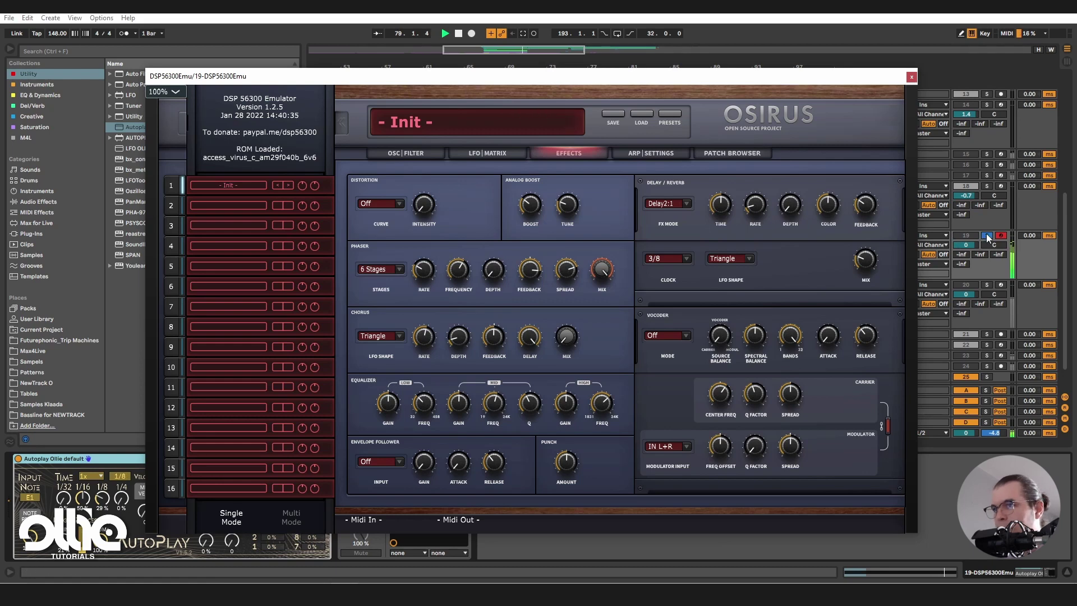
Stop playback and close the Osirus plugin window to reach track 19's mixer controls
key(space)
click(911, 76)
scroll(925, 235, up, 2)
scroll(965, 290, up, 1)
scroll(643, 301, up, 2)
scroll(731, 297, down, 5)
scroll(731, 302, down, 1)
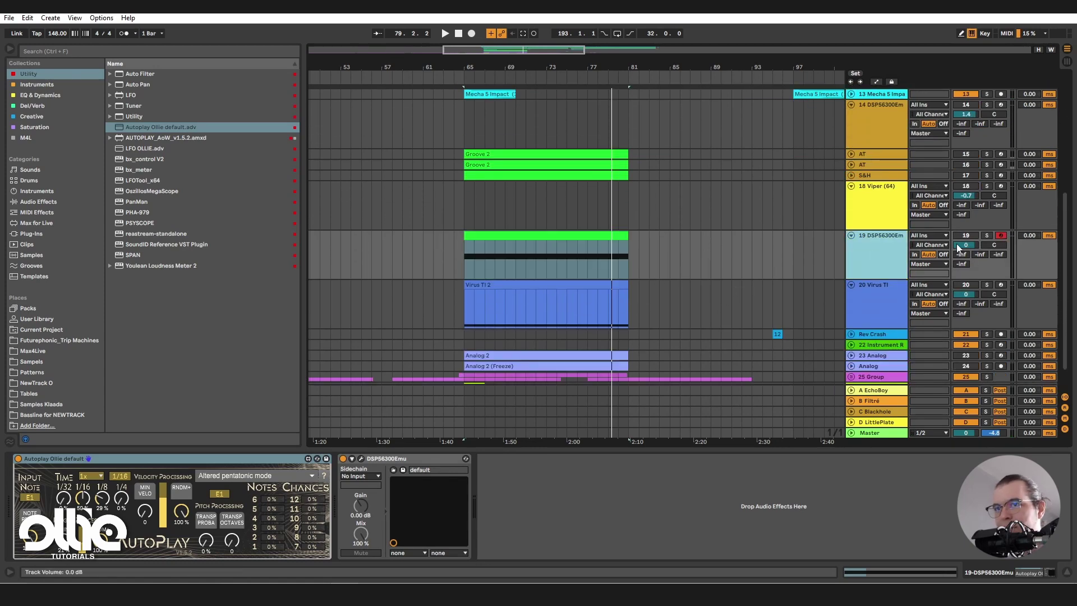
Turn track 19's volume down, replay from bar 65, and settle it around -4 dB
drag(959, 247, 960, 269)
key(space)
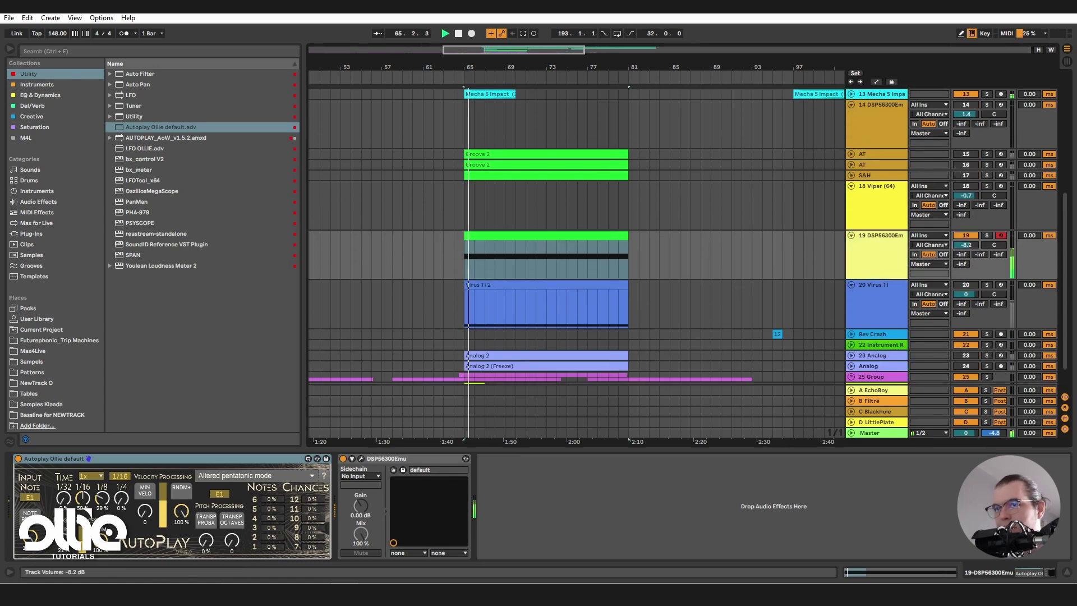
drag(966, 244, 966, 233)
Reopen Osirus and set the mod matrix Slot 3 amount (LFO 3 to phaser) to 22
click(361, 458)
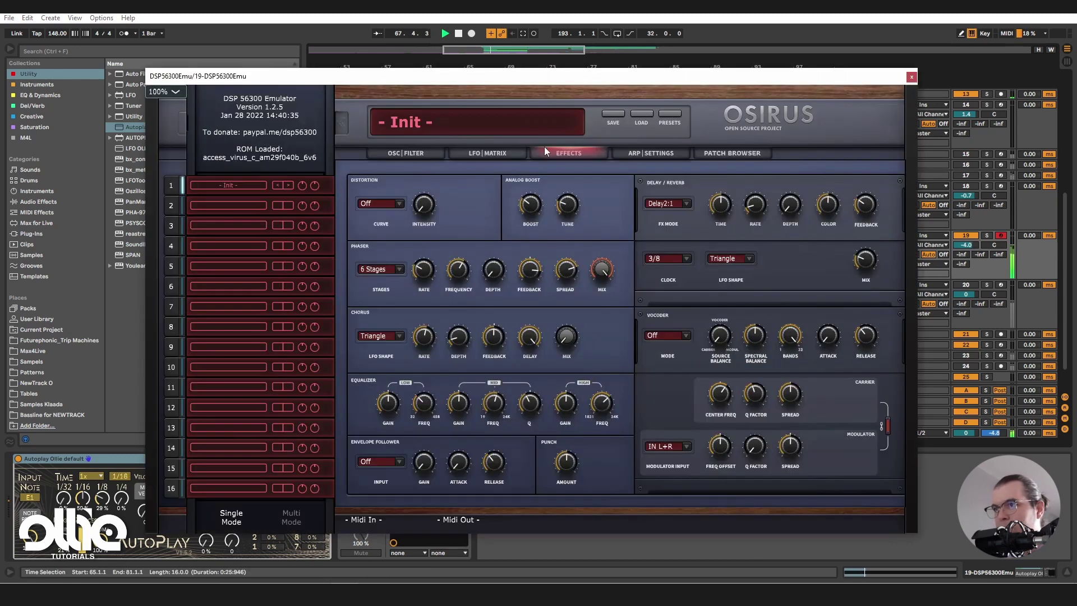
click(493, 153)
drag(810, 246, 812, 244)
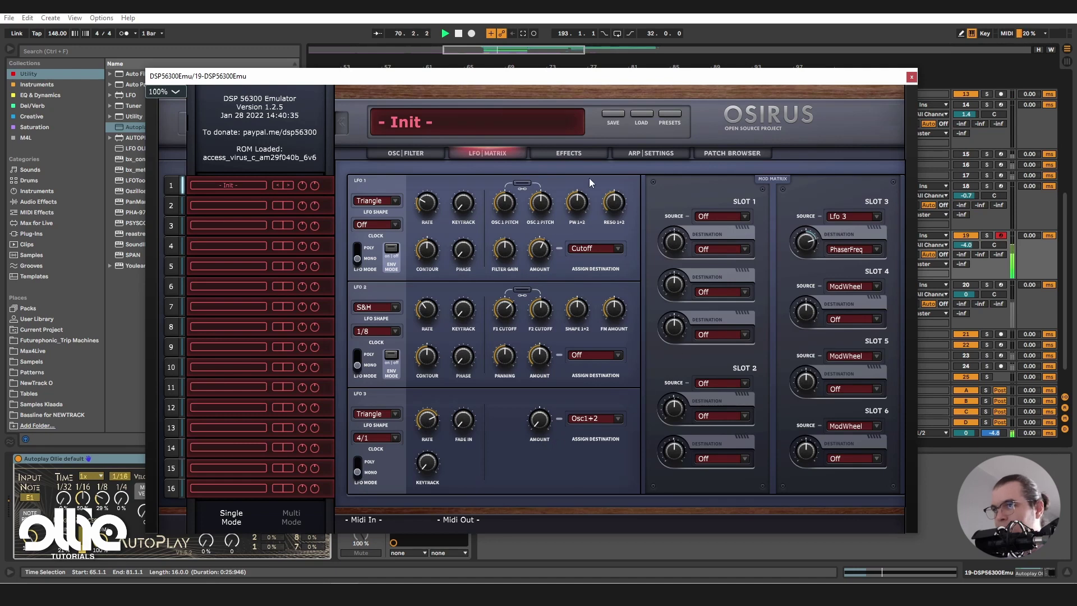
click(583, 153)
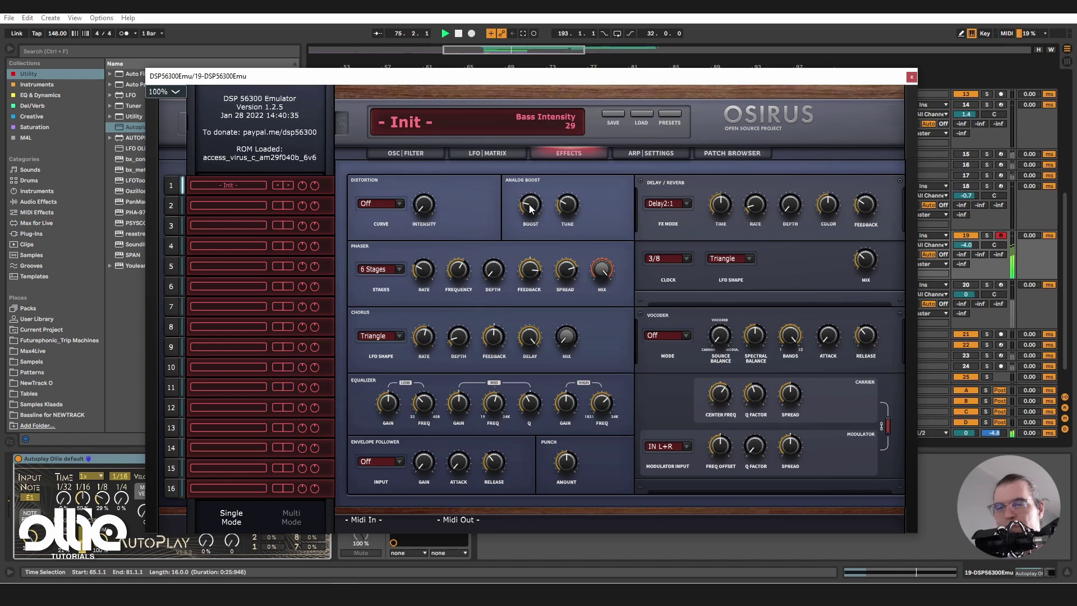
click(487, 150)
click(406, 153)
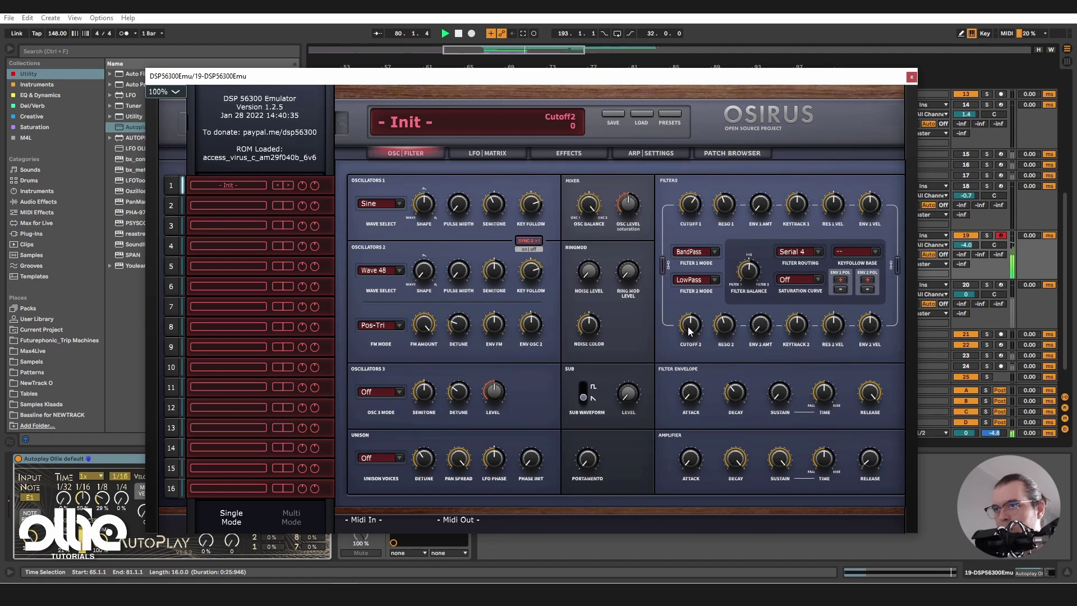
Raise the Cutoff 2 knob from 0 to 46, then stop the transport
drag(689, 324, 758, 326)
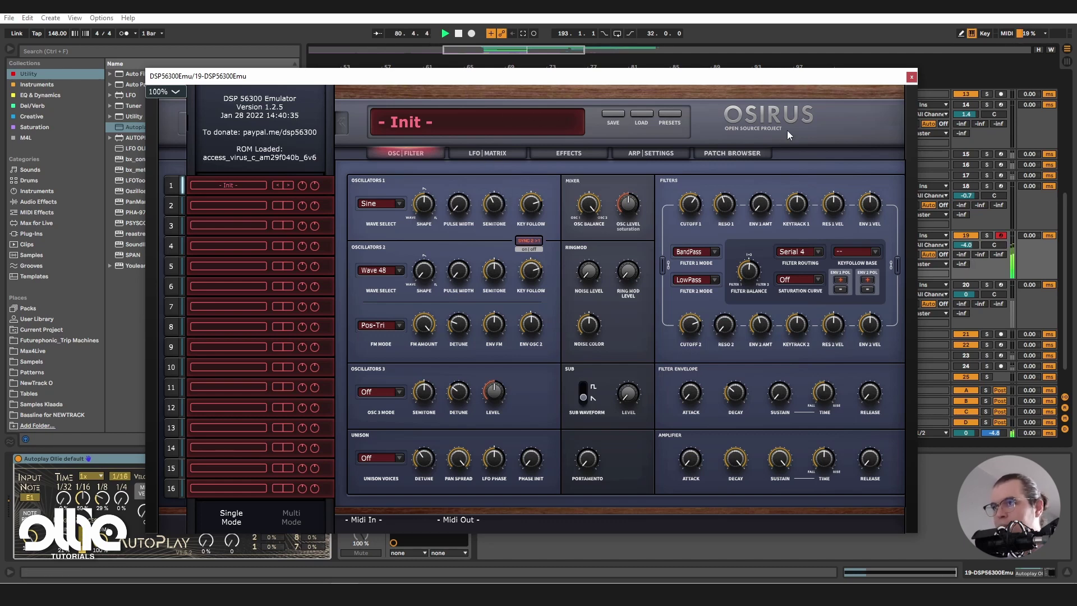
key(space)
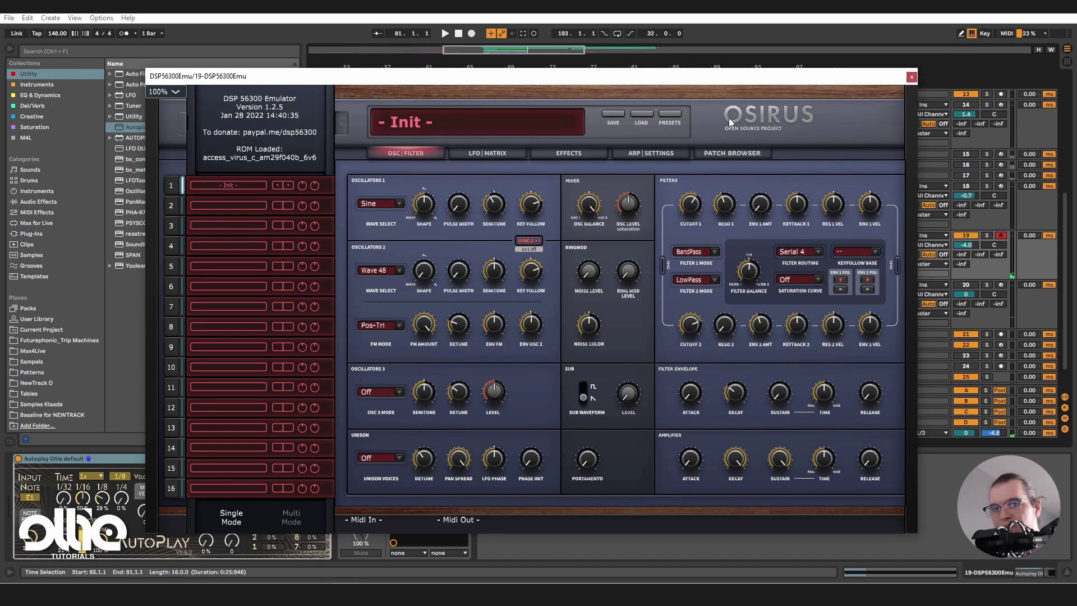